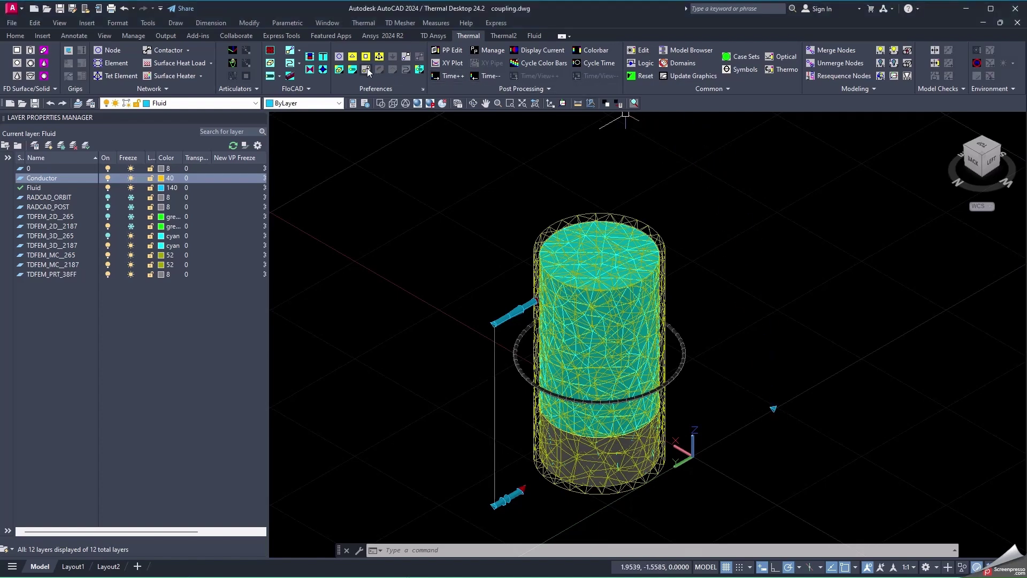
Step: Turn on conductor display so yellow conductor lines appear around the tank
click(405, 57)
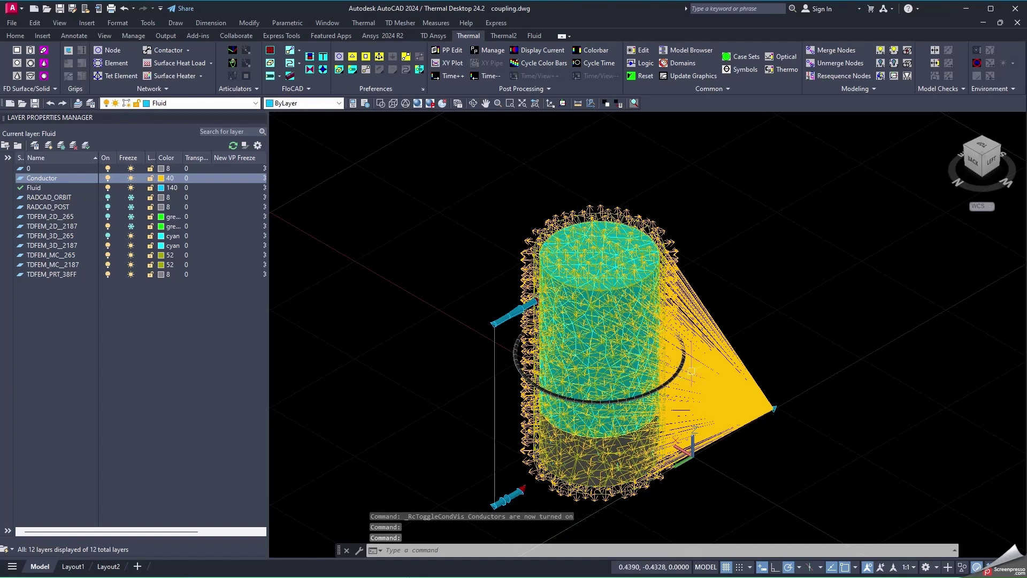
click(722, 401)
double_click(730, 398)
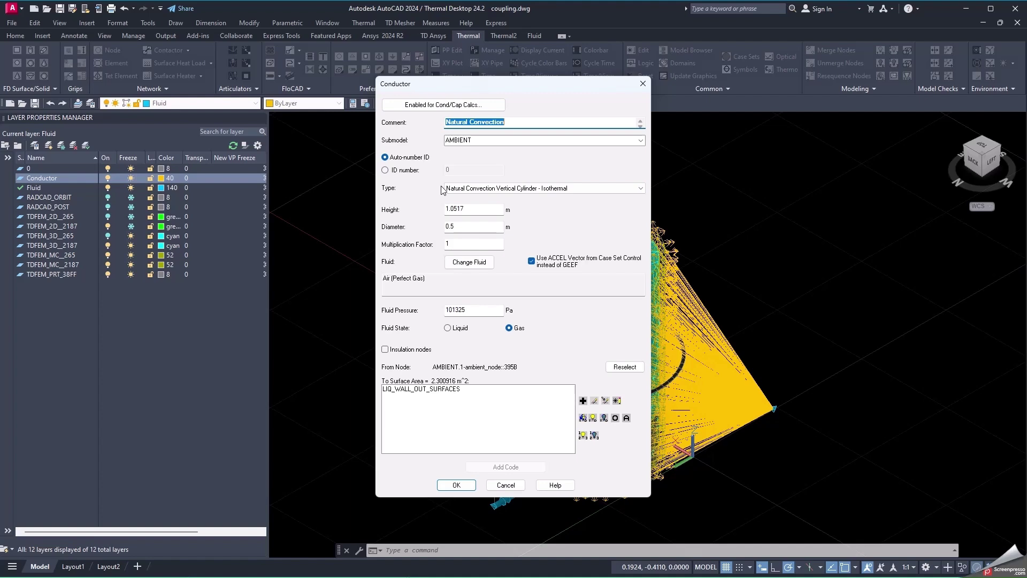
drag(523, 84, 368, 76)
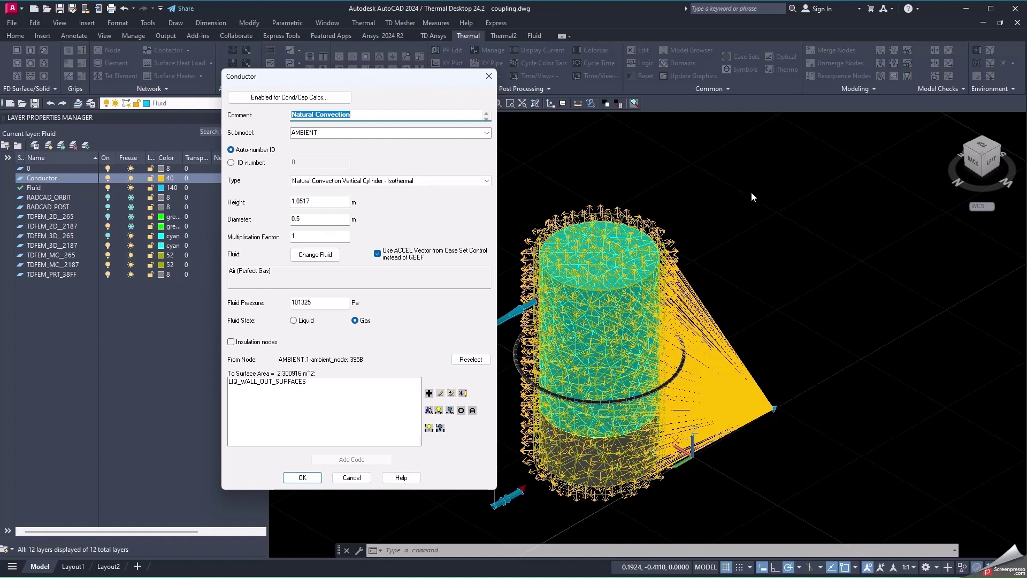
click(490, 78)
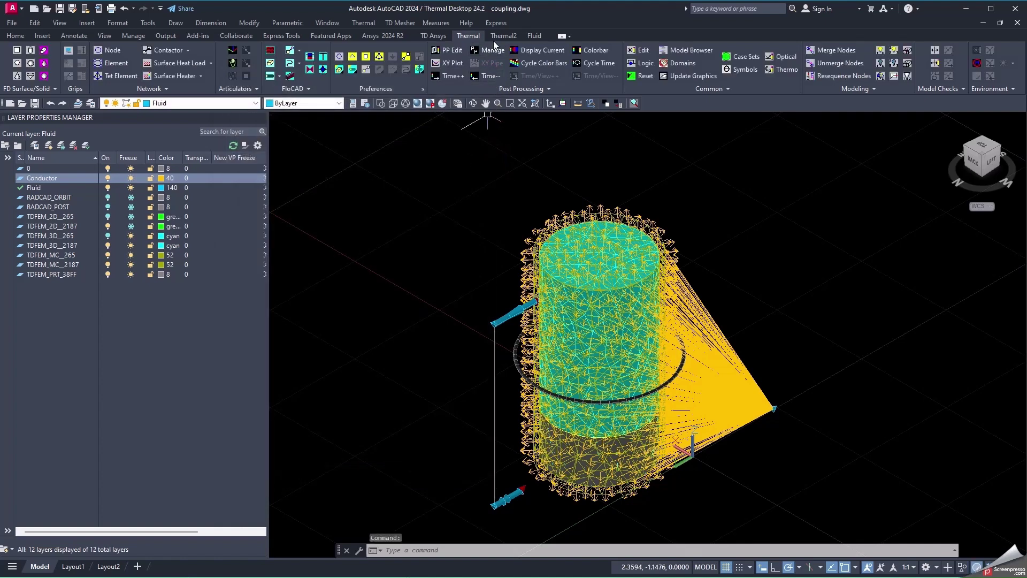
Step: Keep interface type H,T -> S/F -> T on the 'coupling' region of LIQ_WALL_OUT_SURFACES
click(533, 36)
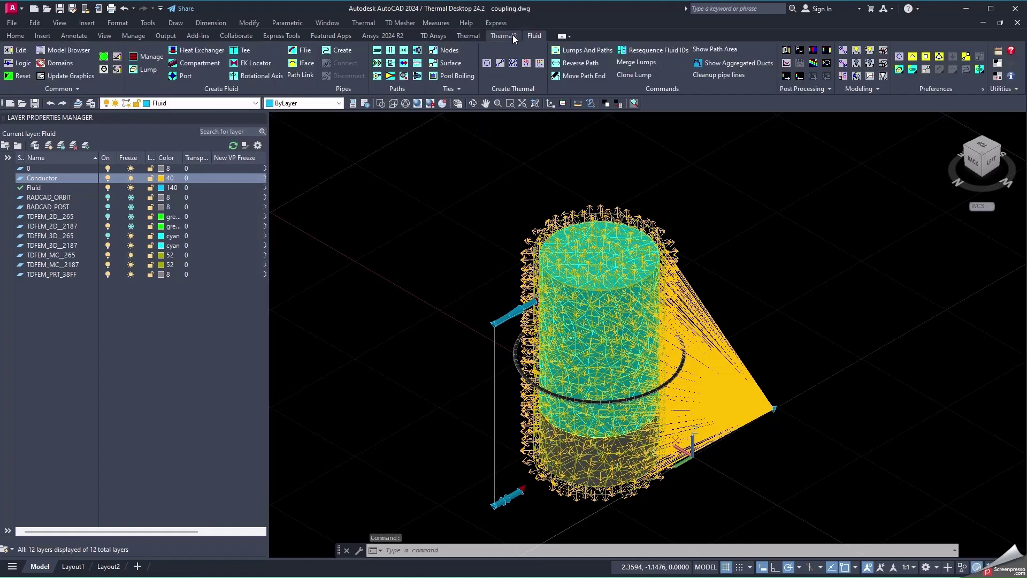
click(503, 36)
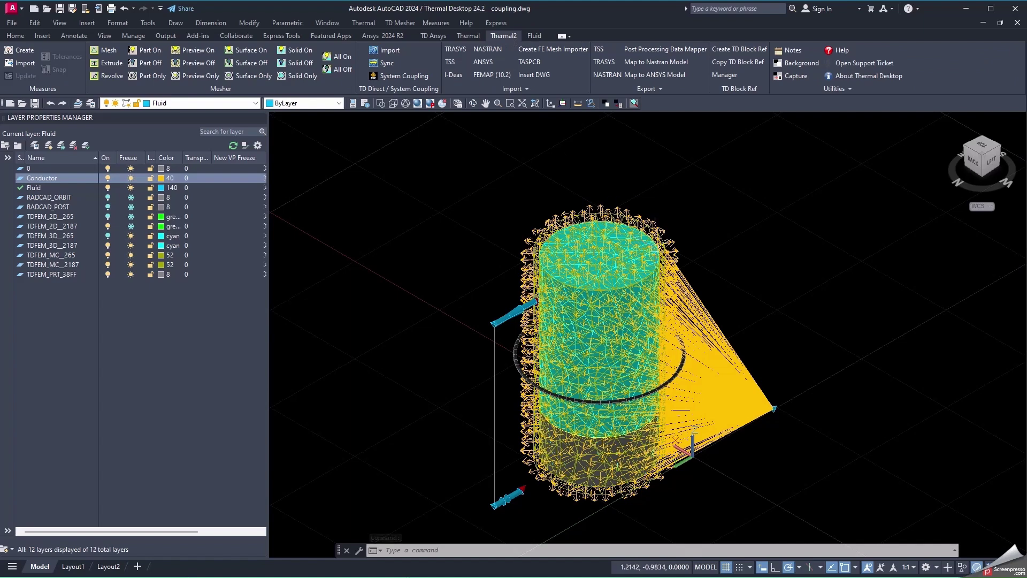
click(416, 75)
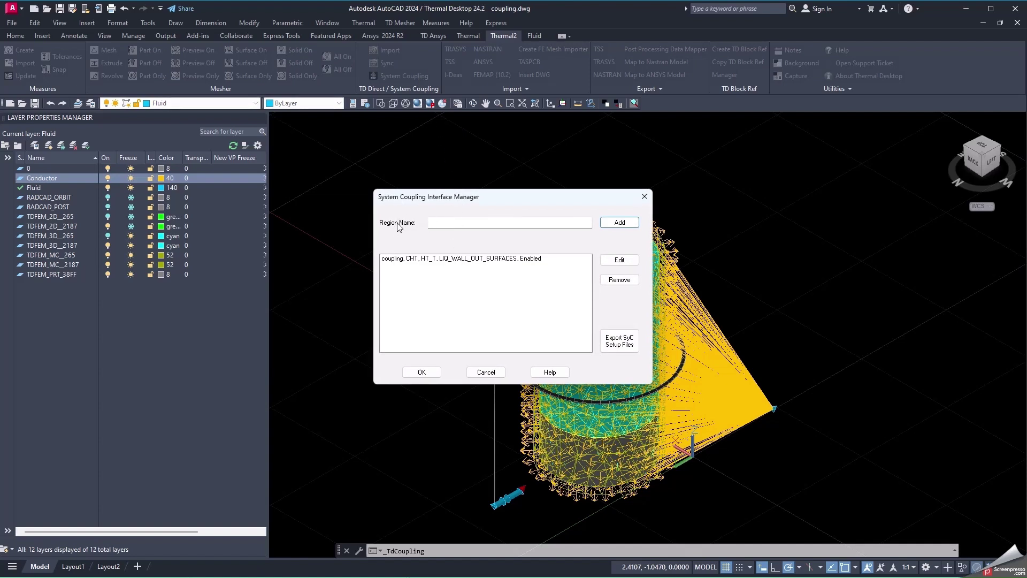
click(501, 259)
click(619, 259)
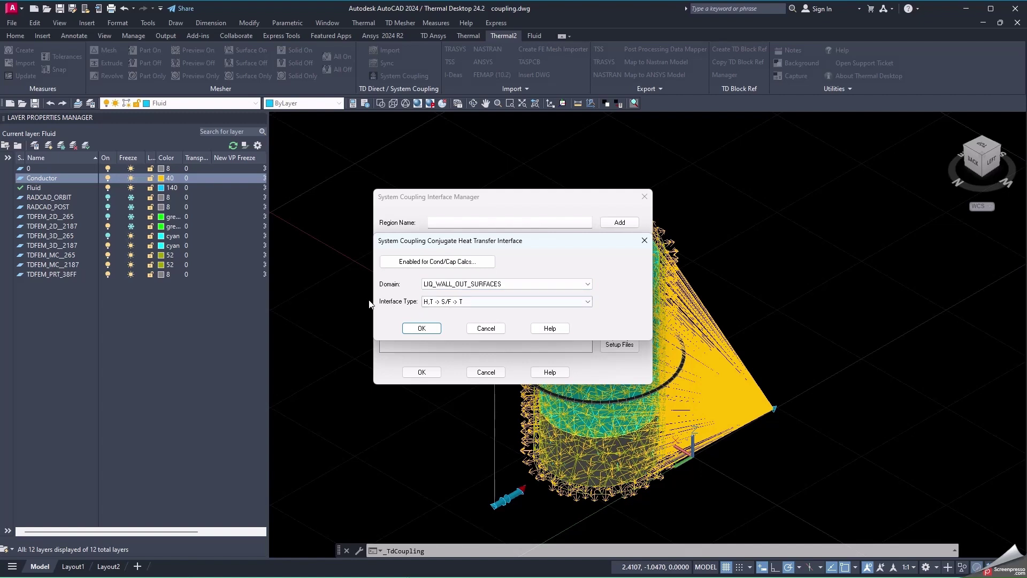
click(506, 303)
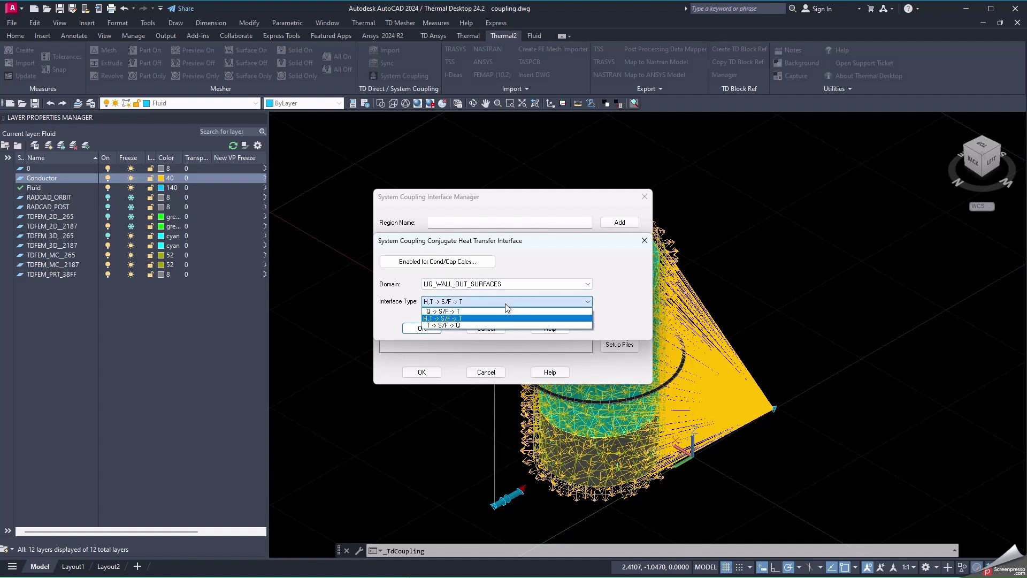
click(506, 302)
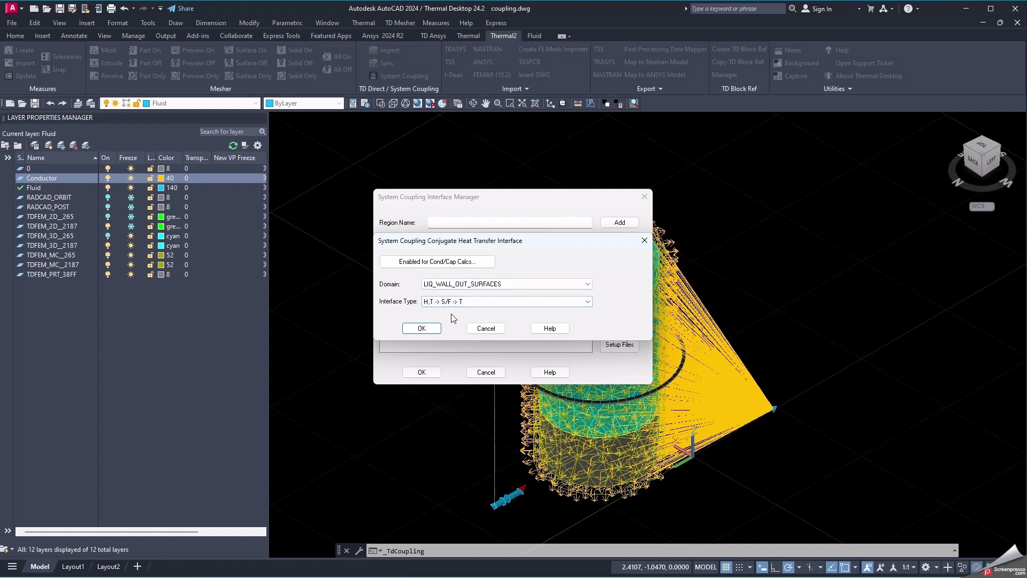
click(423, 328)
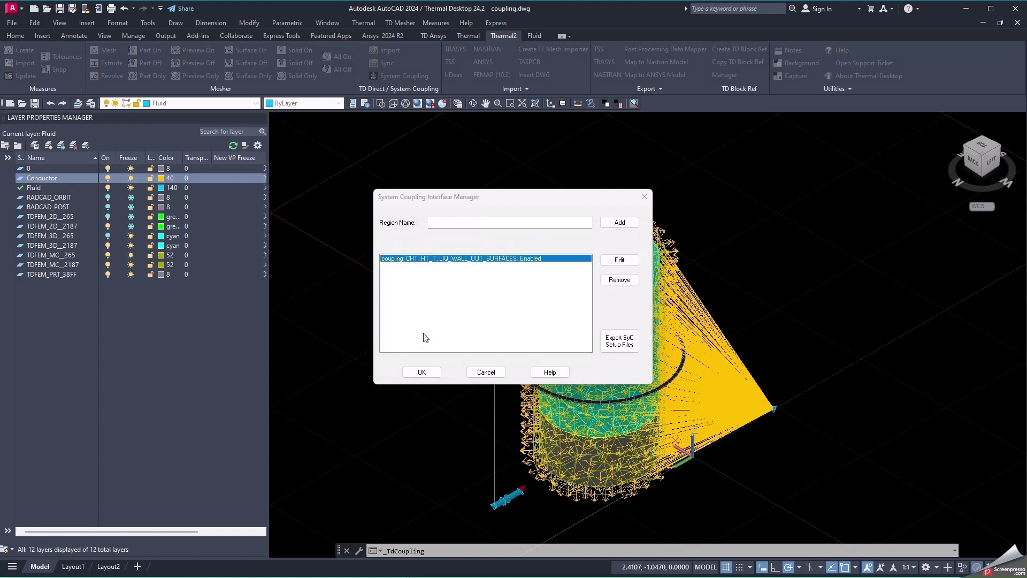
click(422, 372)
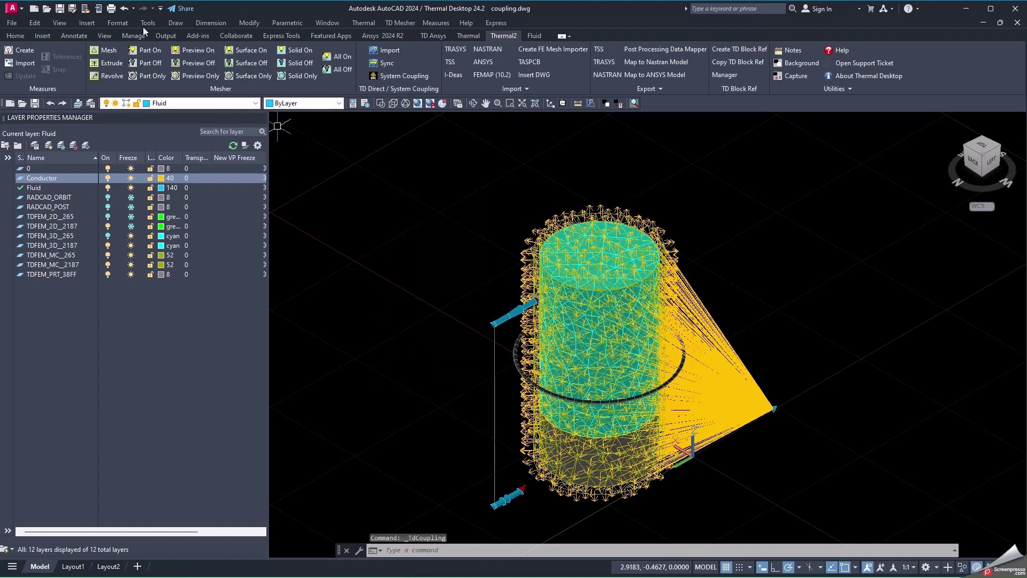
Step: Set tank_wall's thermal condition to via System Coupling, keeping aluminum as the material
key(Escape)
key(Escape)
key(Escape)
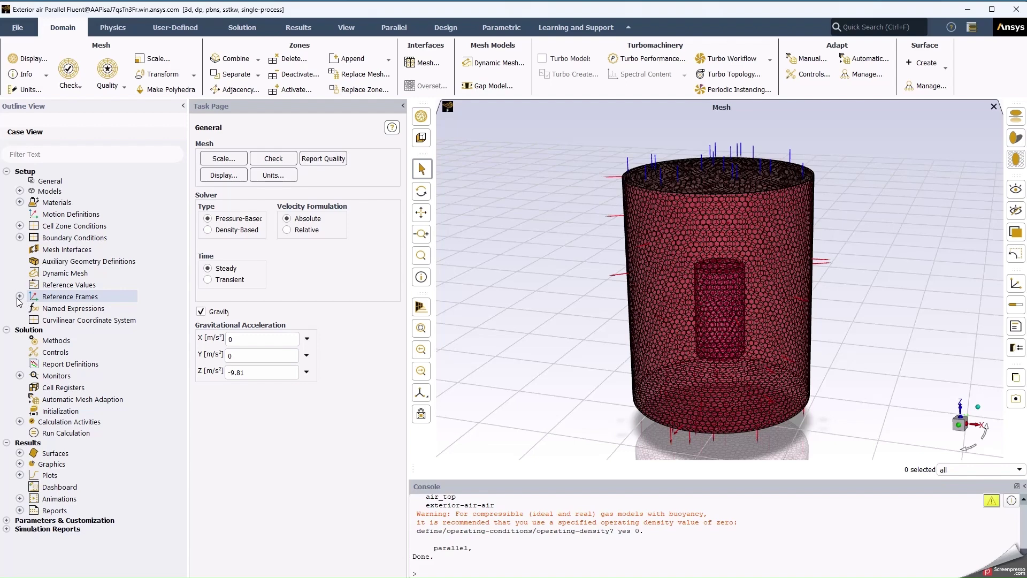
click(19, 238)
click(32, 285)
click(80, 297)
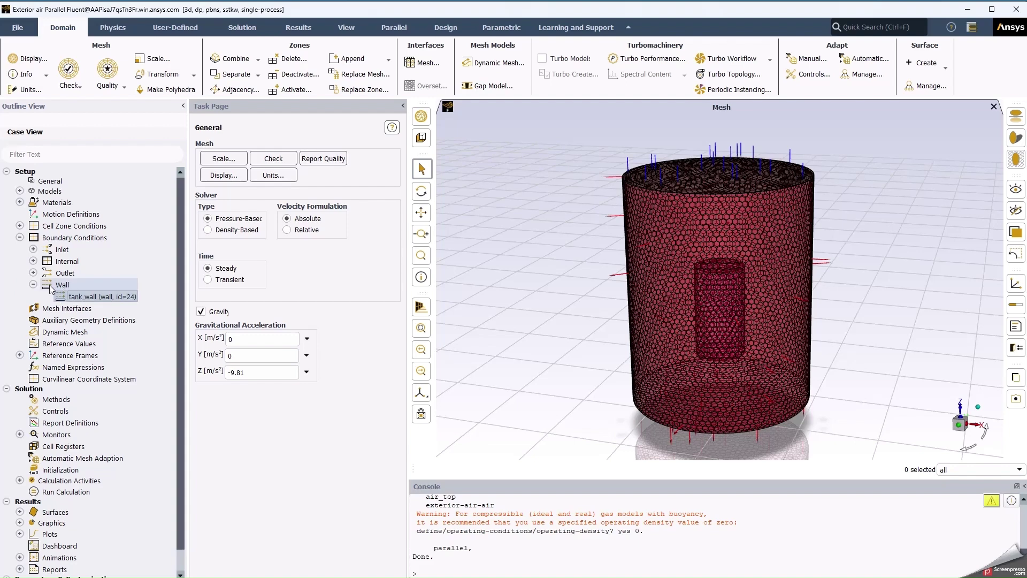
click(88, 298)
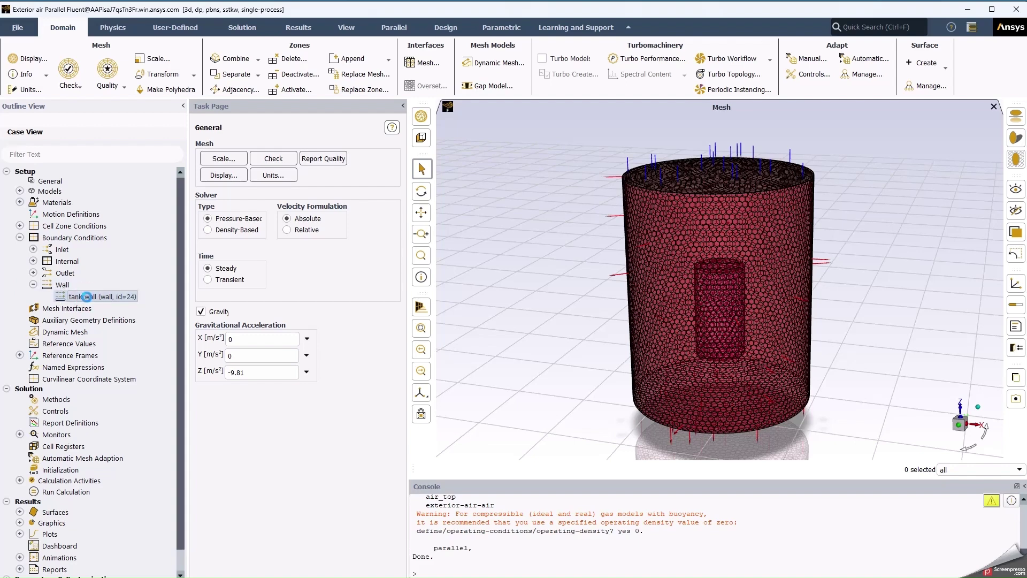
click(87, 296)
drag(570, 263, 302, 159)
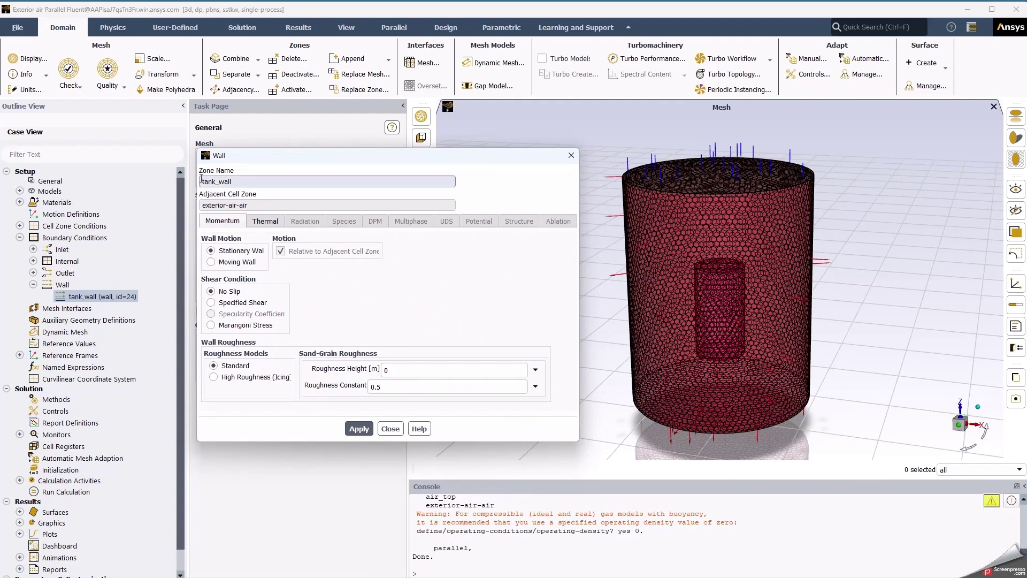
click(271, 223)
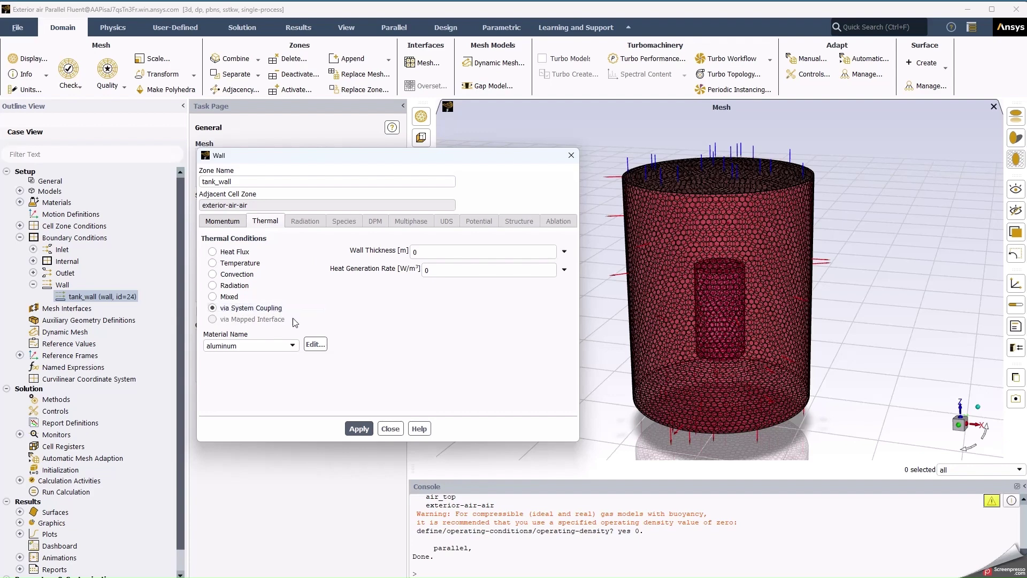
click(359, 429)
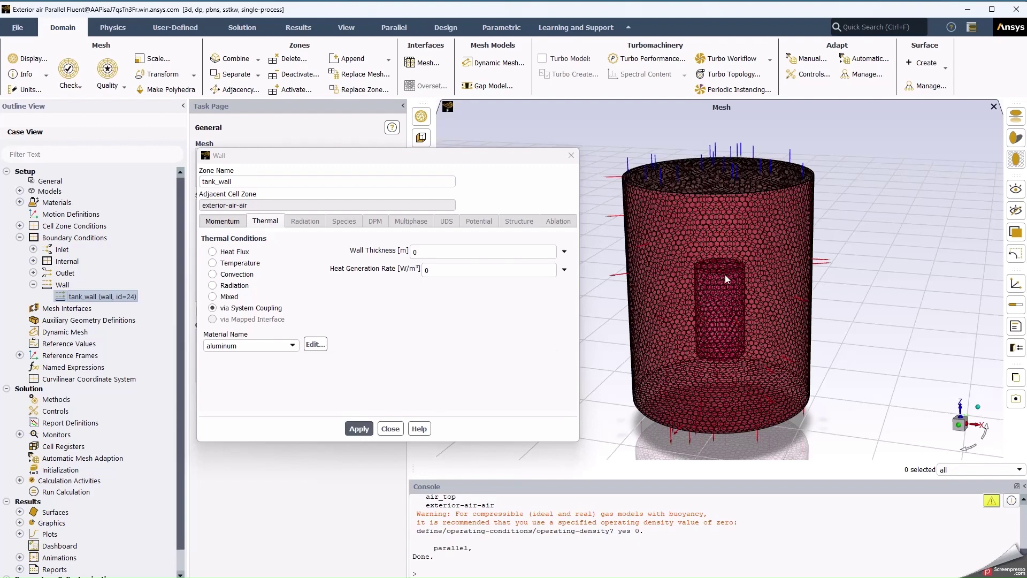
click(390, 429)
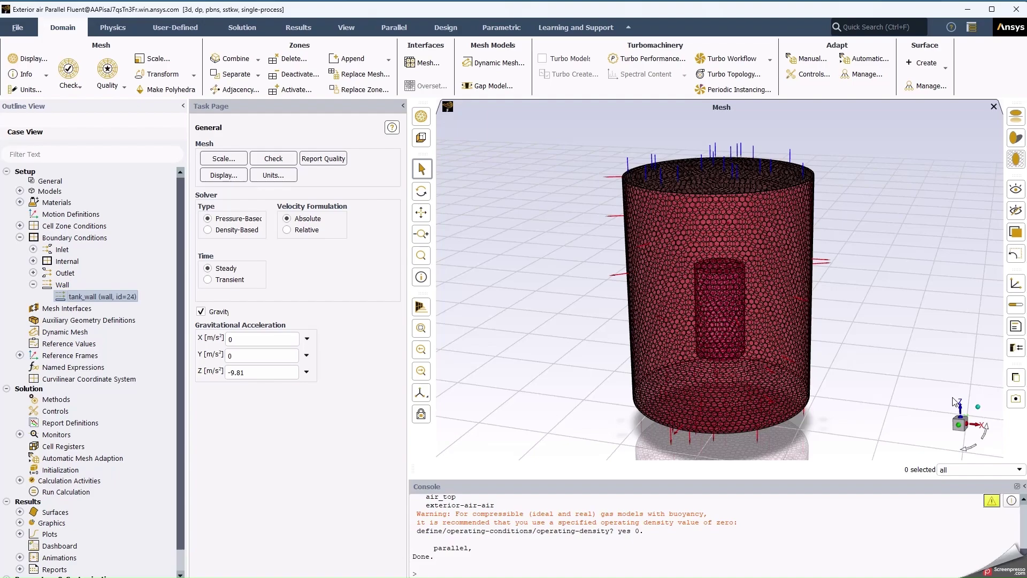
drag(943, 369, 993, 399)
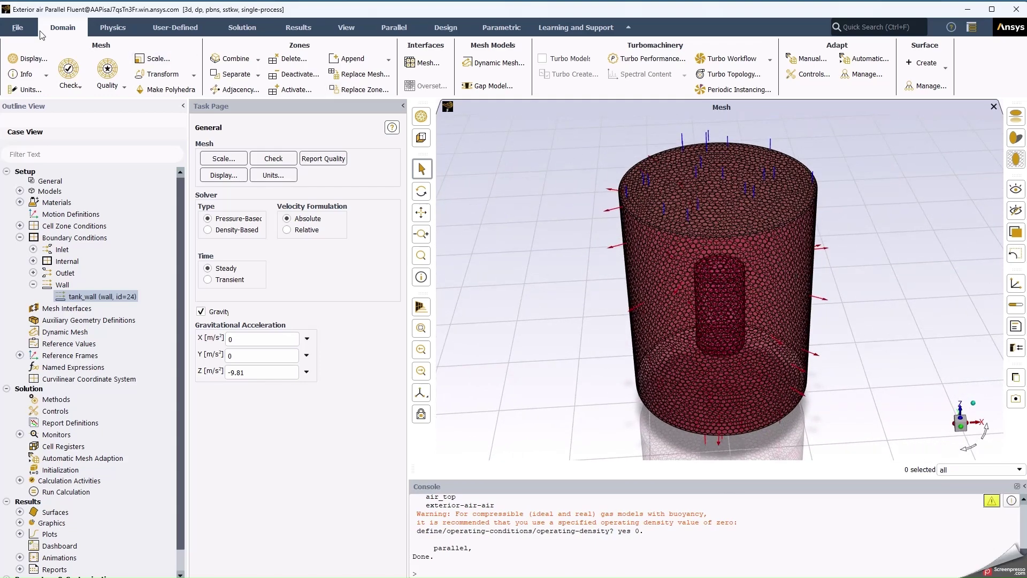
Step: Export the System Coupling SCP file fluent_coupling.scp, replacing the existing copy
click(16, 30)
click(30, 100)
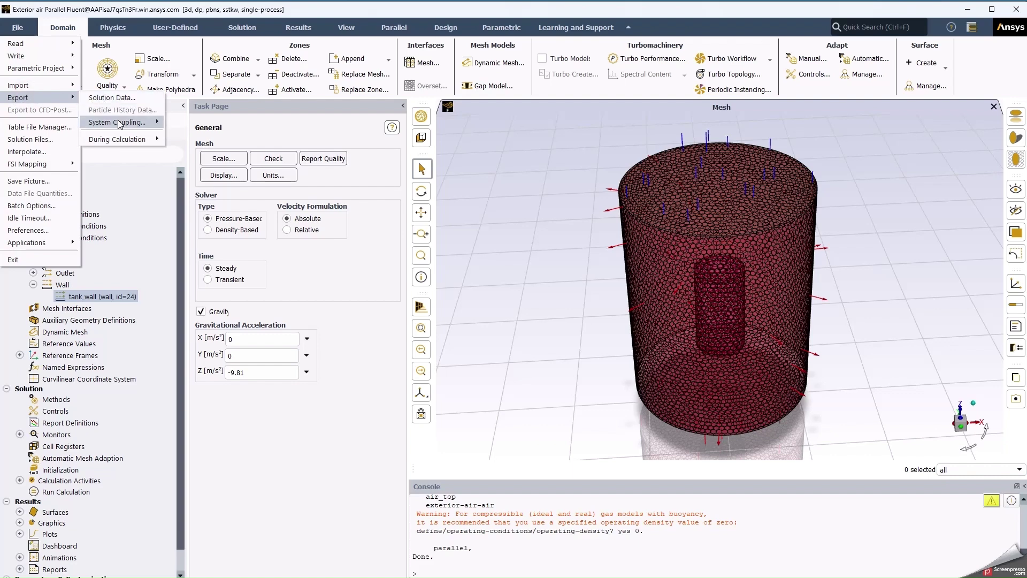
click(182, 135)
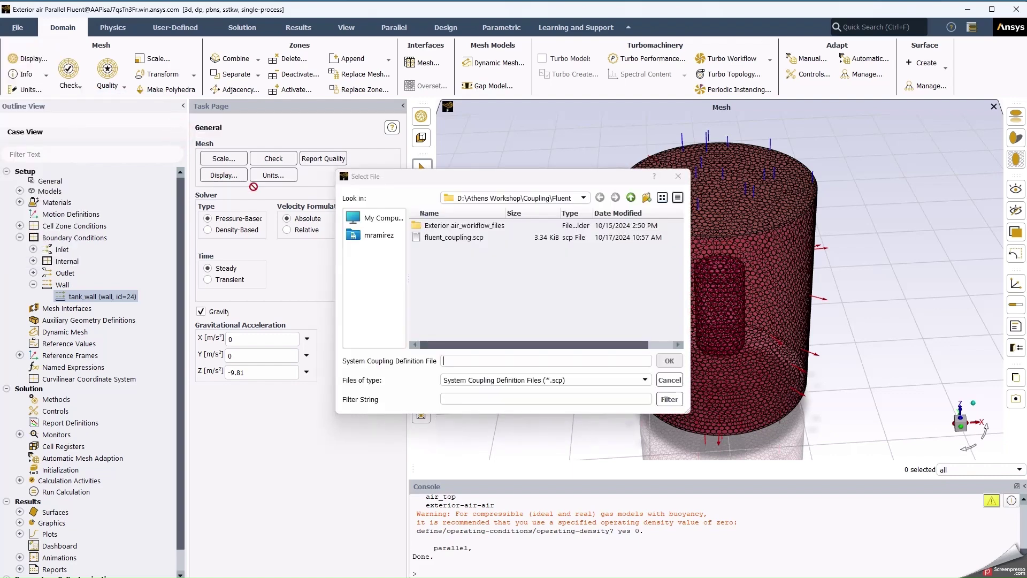
click(464, 237)
click(666, 361)
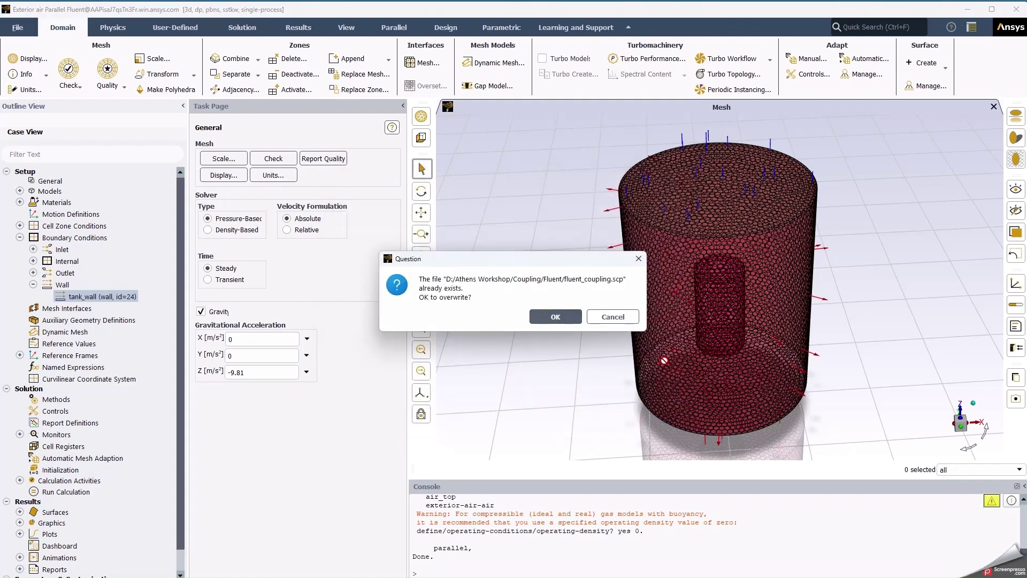
click(558, 317)
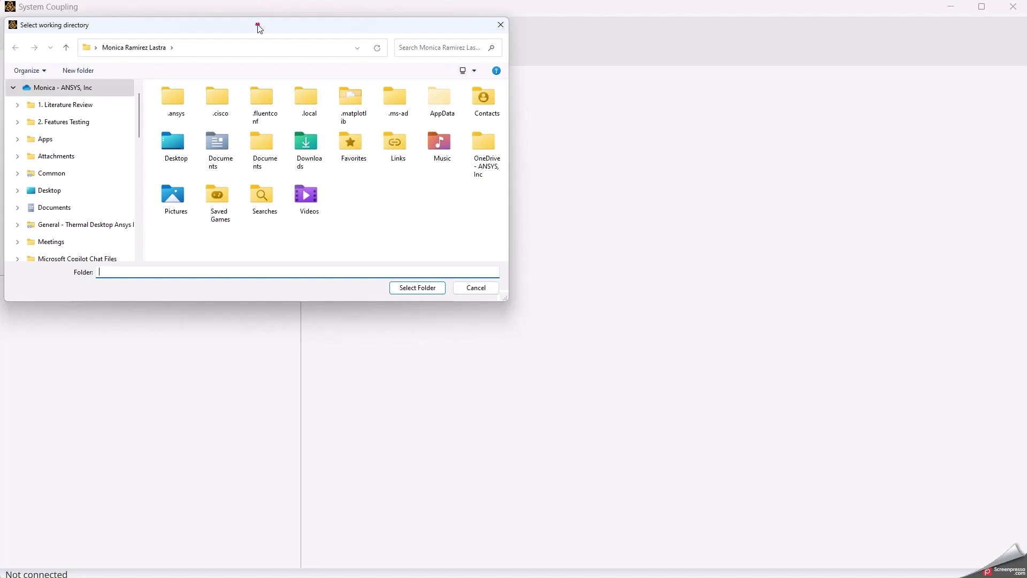
Step: Add a Fluent participant from Fluent\fluent_coupling.scp with argument -t8
drag(257, 28, 1016, 203)
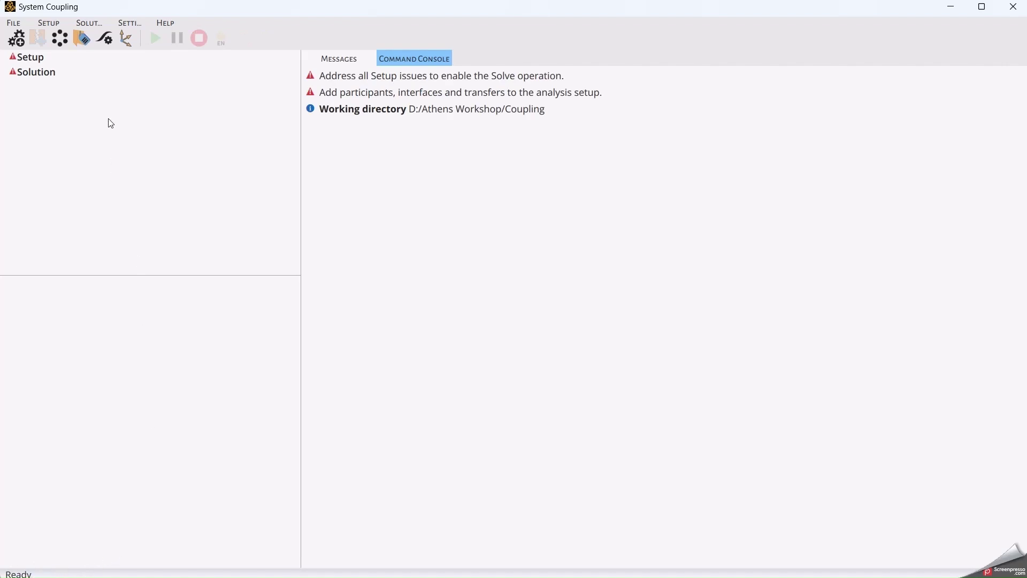
click(16, 38)
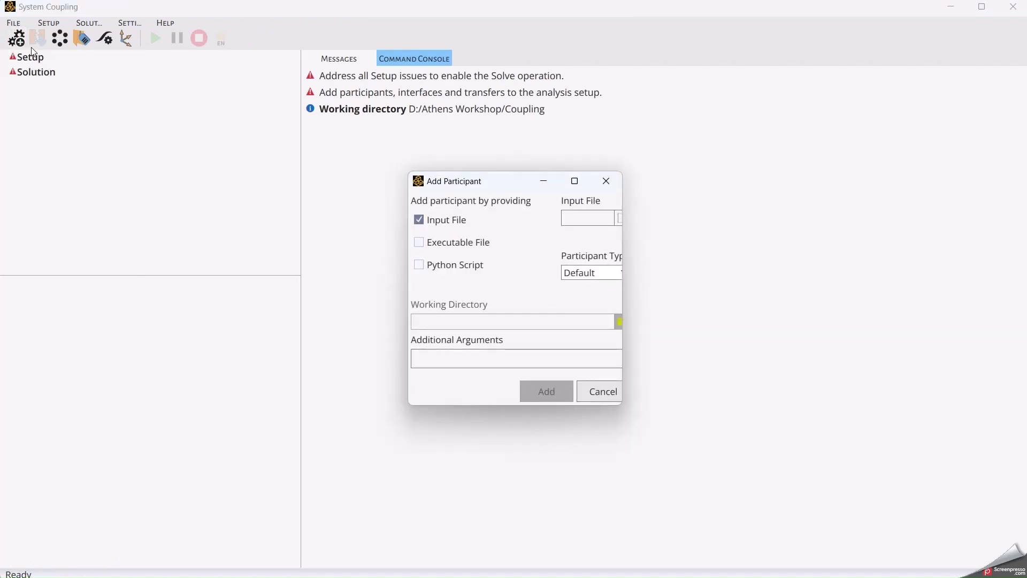
drag(624, 242, 754, 239)
click(743, 216)
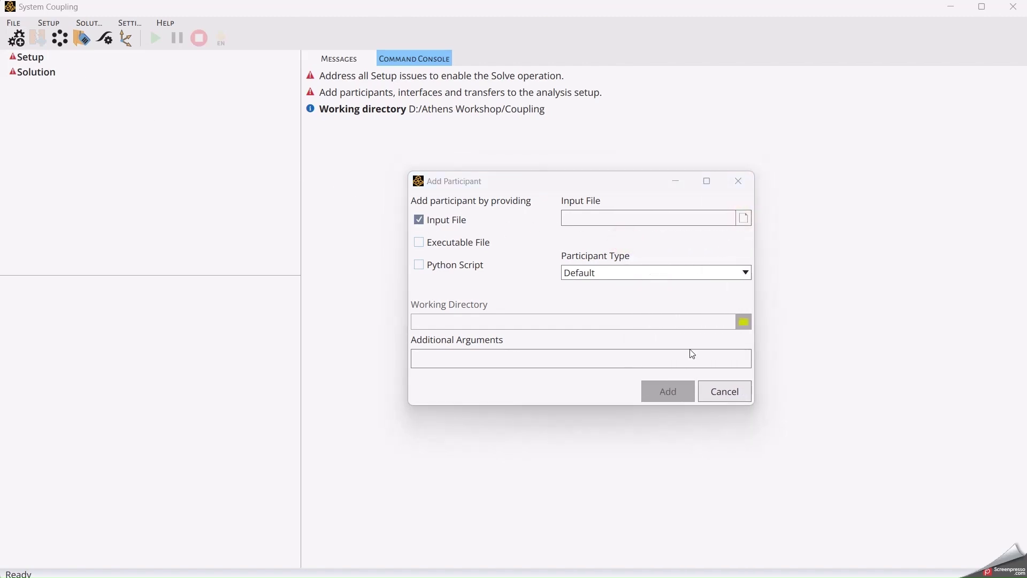
double_click(579, 292)
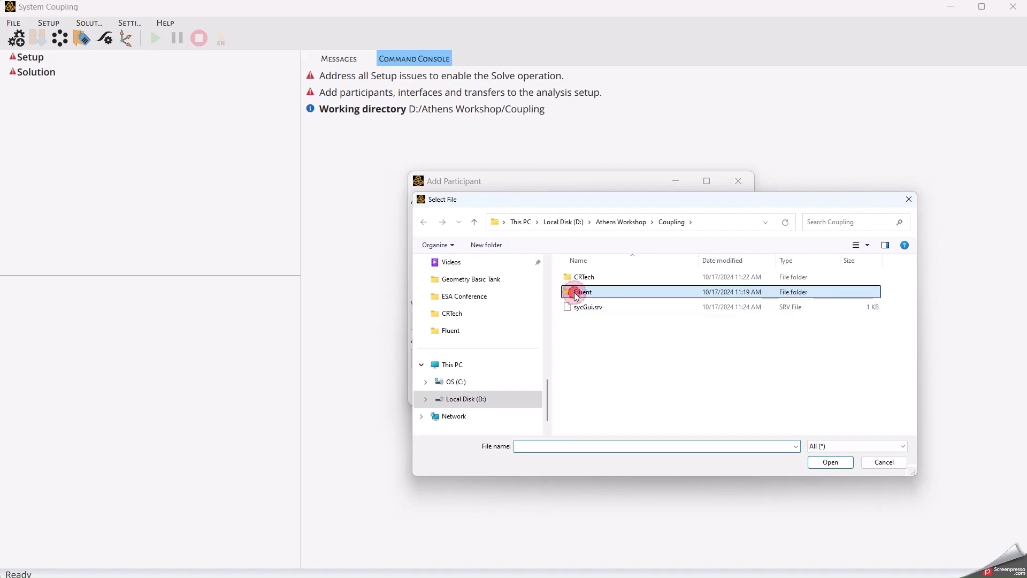
click(623, 381)
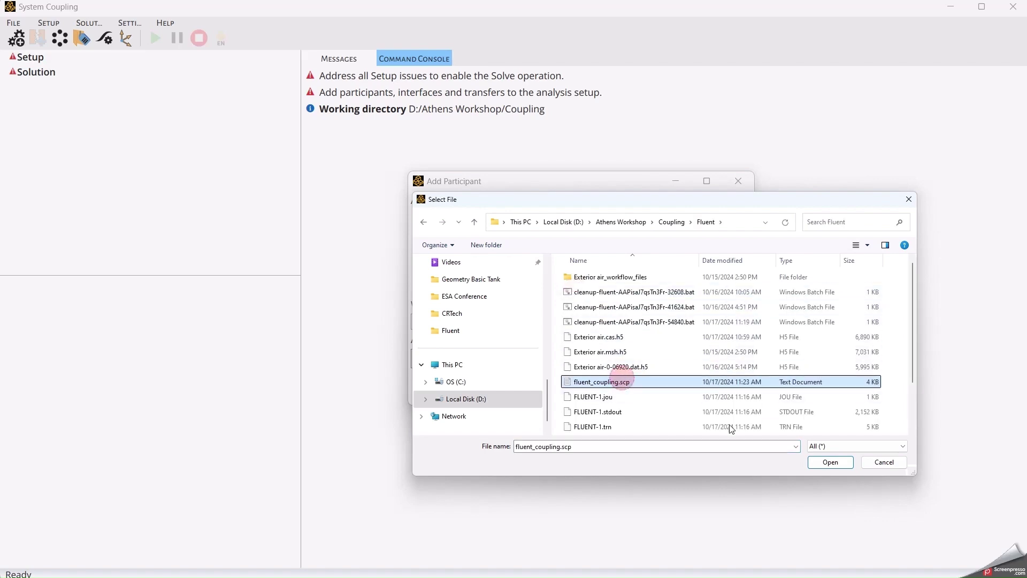
click(822, 467)
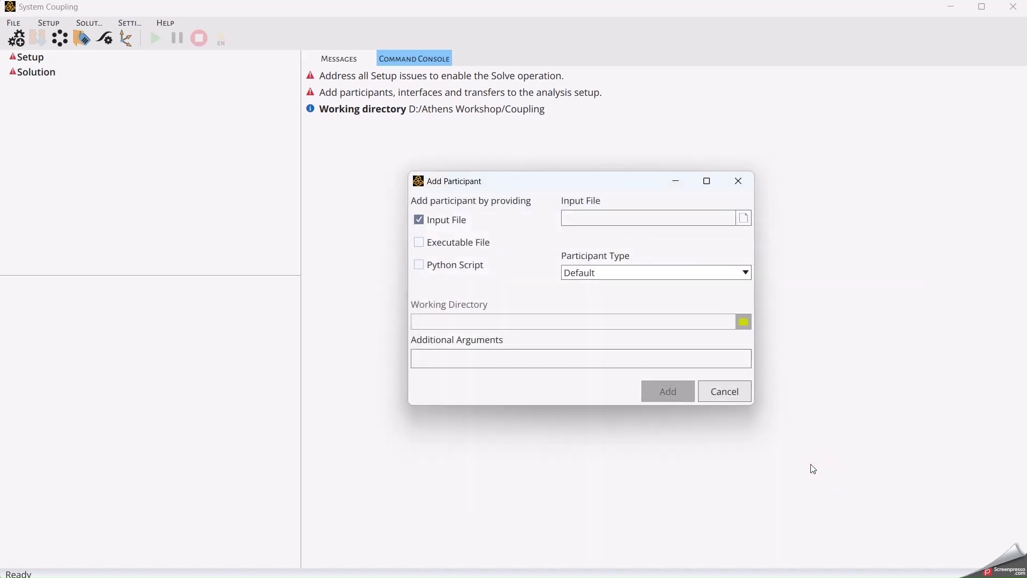
click(512, 362)
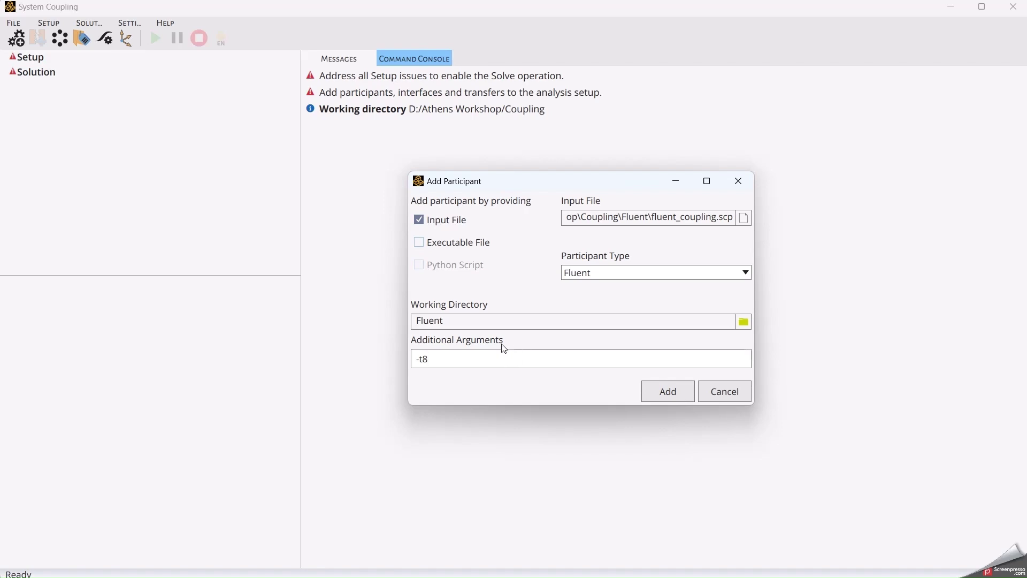
click(663, 397)
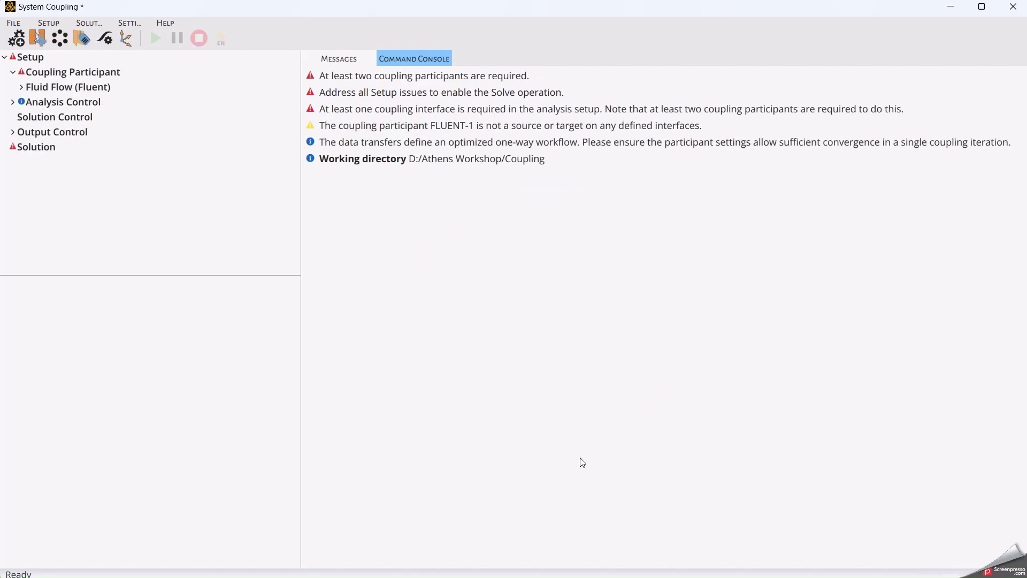
Step: Start a second participant using CRTech\coupling.dwg as its input file
click(16, 38)
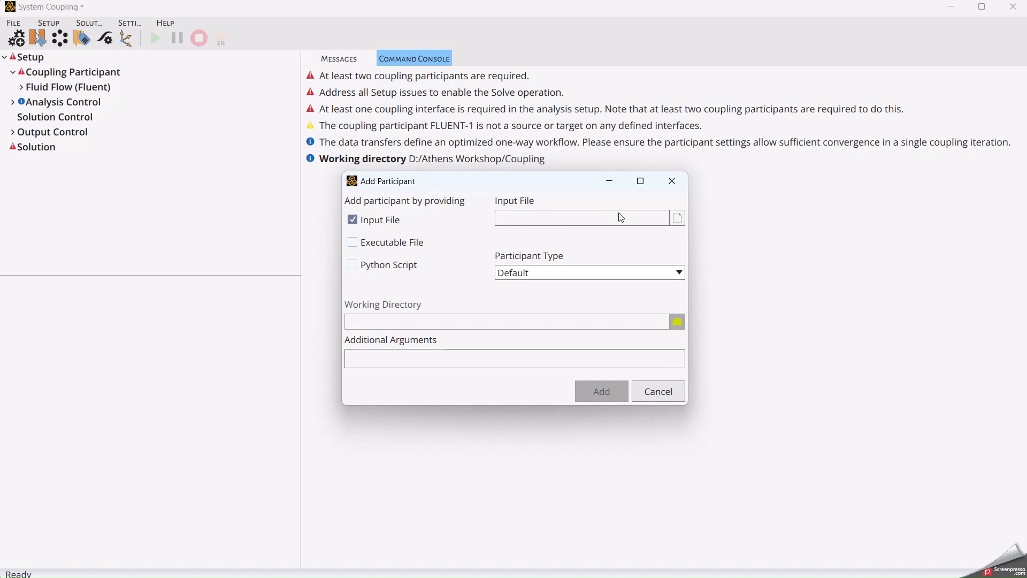
click(677, 219)
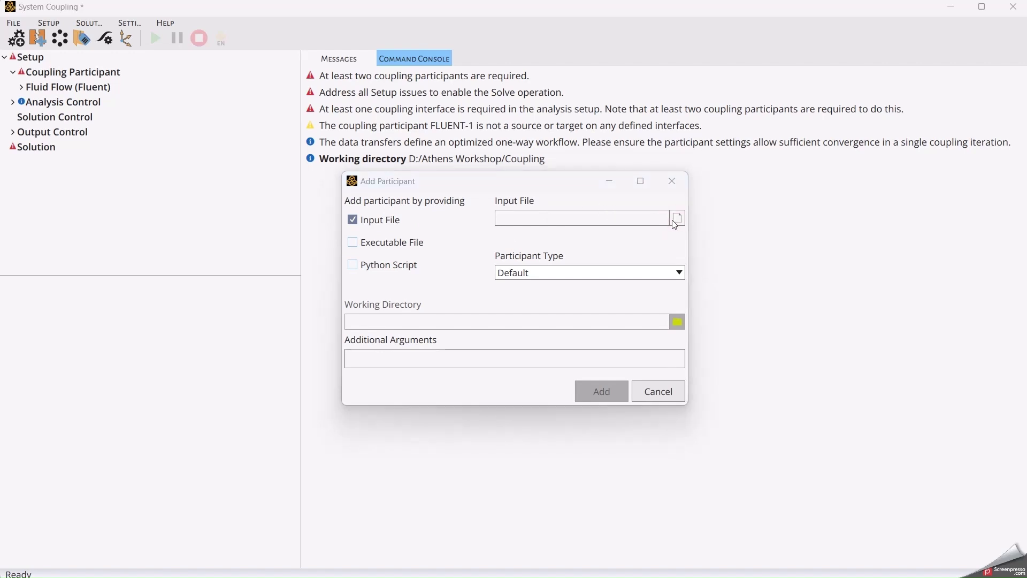
double_click(544, 281)
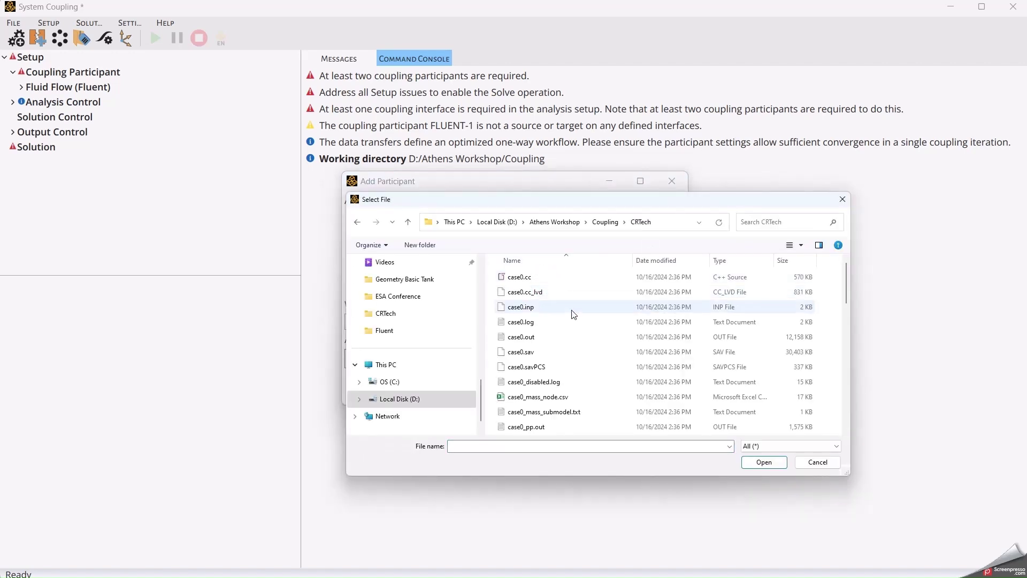
scroll(581, 363, down, 10)
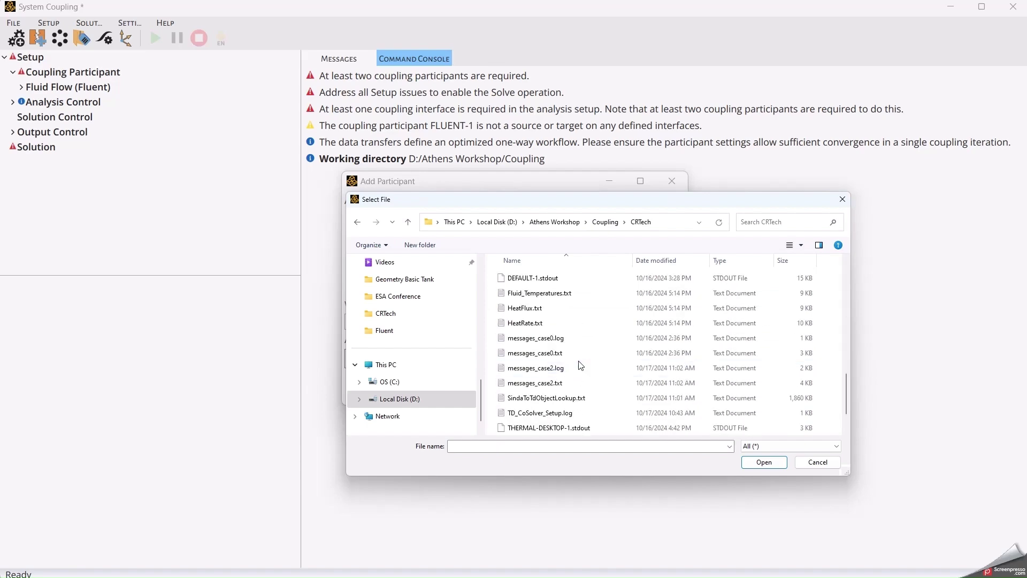
scroll(552, 347, up, 3)
click(527, 304)
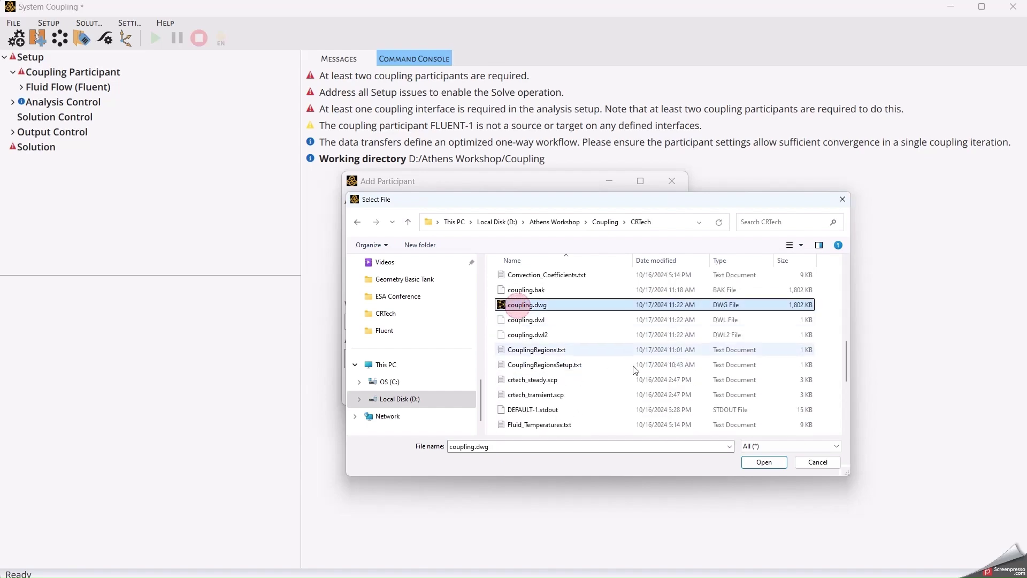
click(756, 464)
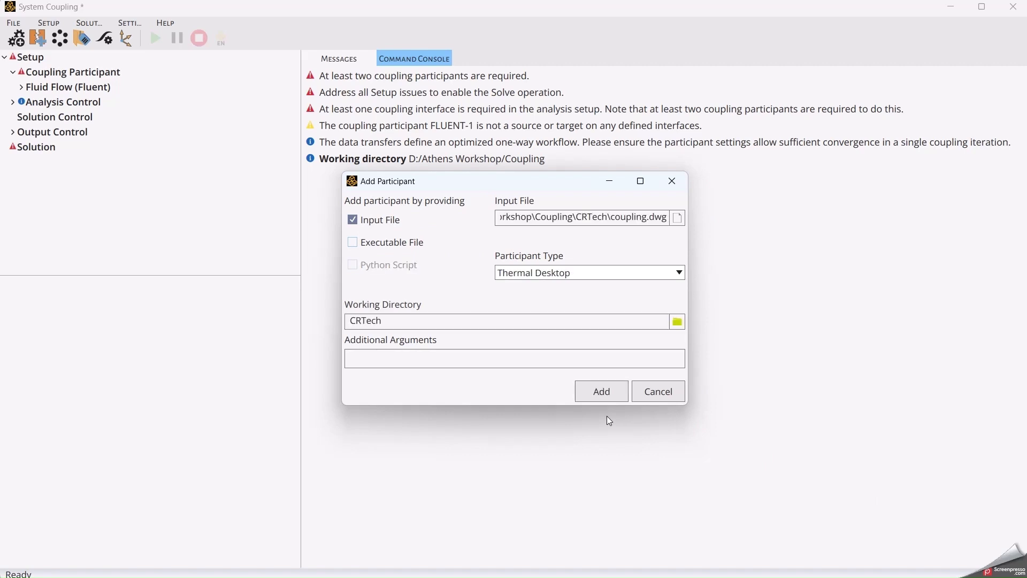
Step: Add it with arguments --case "Case Set 2" -transient, then bring Thermal Desktop forward
click(565, 353)
text(--)
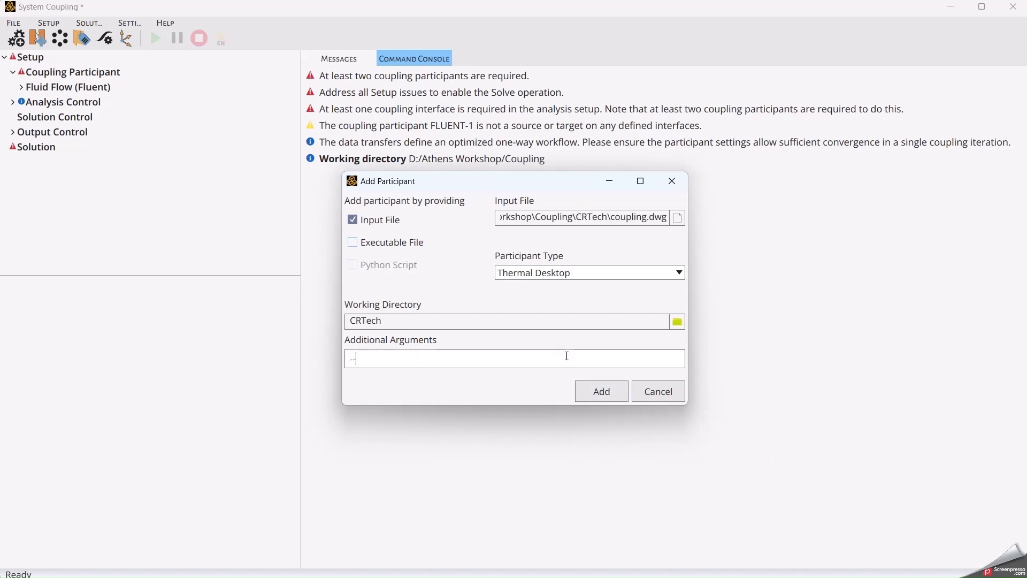
text(case "Case Set 2" -transient)
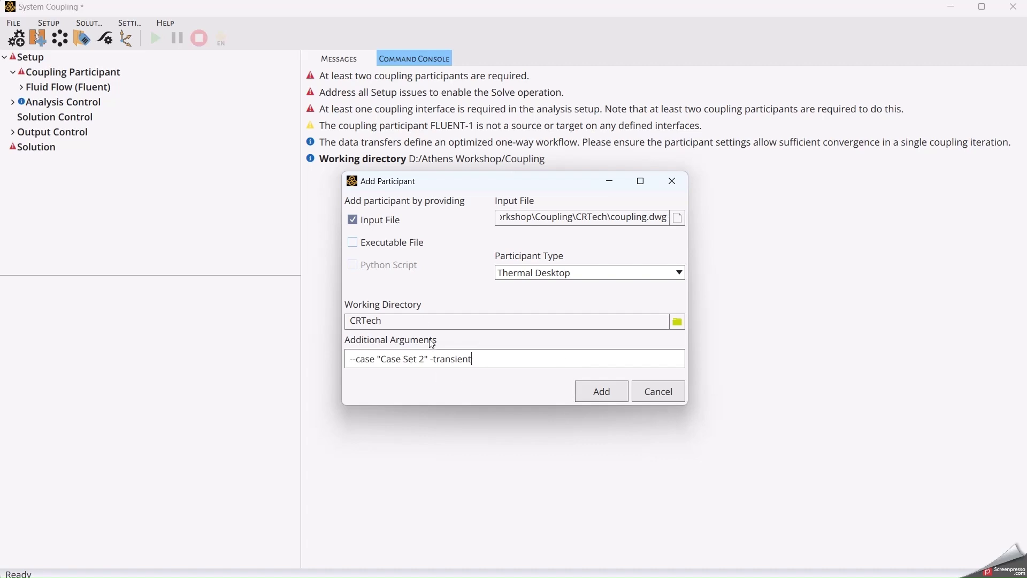
click(602, 392)
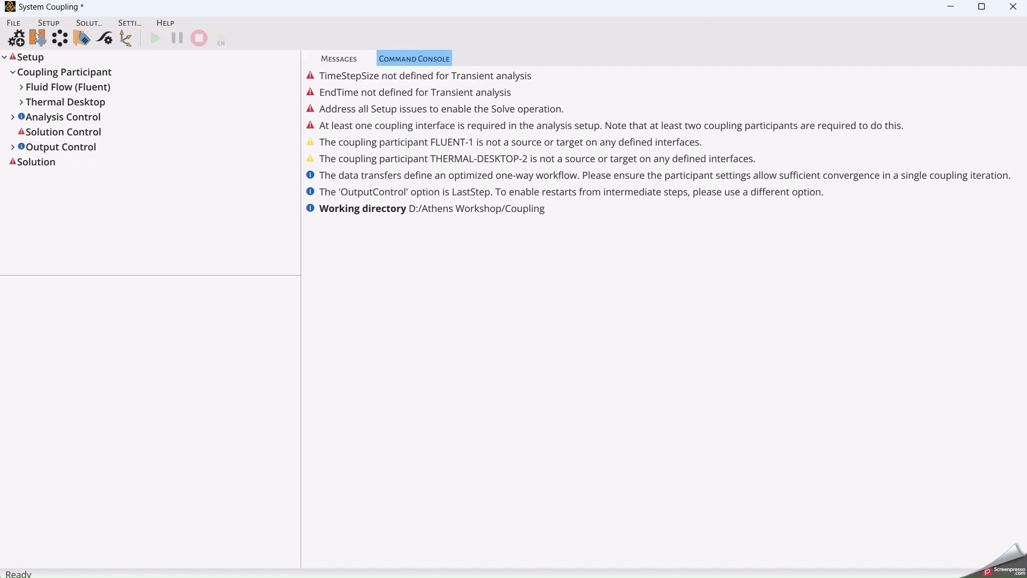
key(alt+Tab)
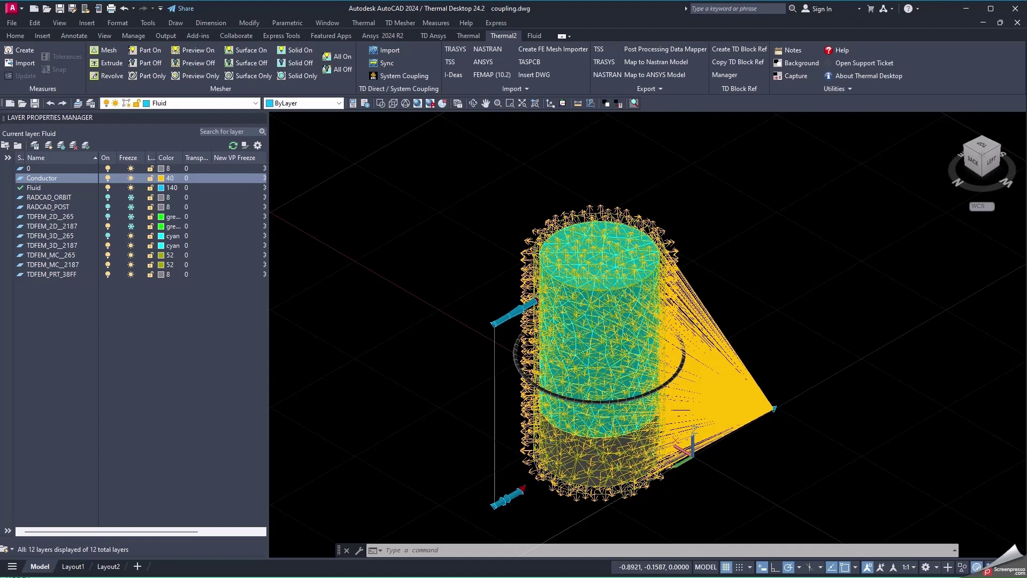
Step: Open Case Set 2 and review its Calculations and SINDA tabs
click(476, 37)
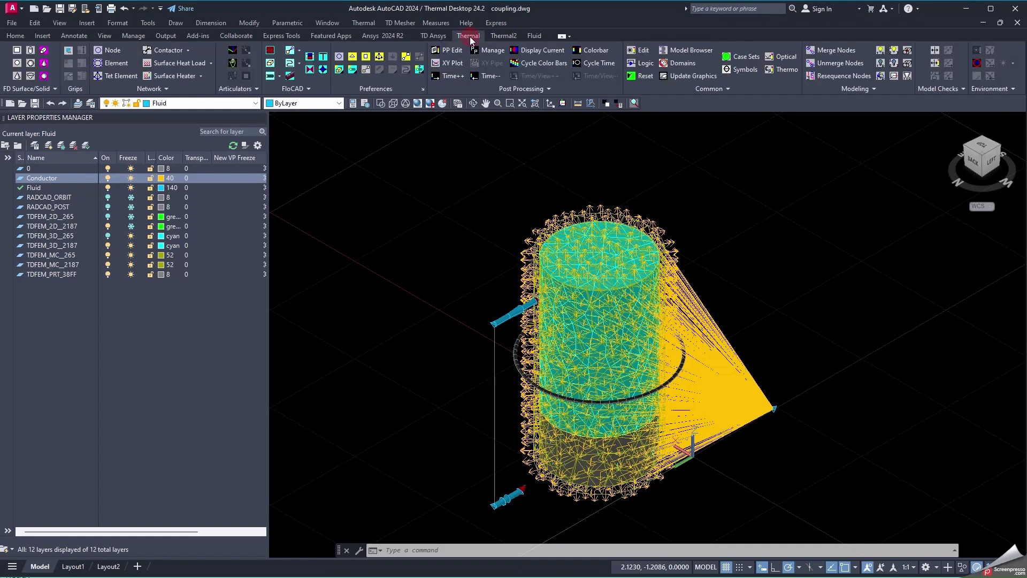
click(728, 57)
double_click(351, 125)
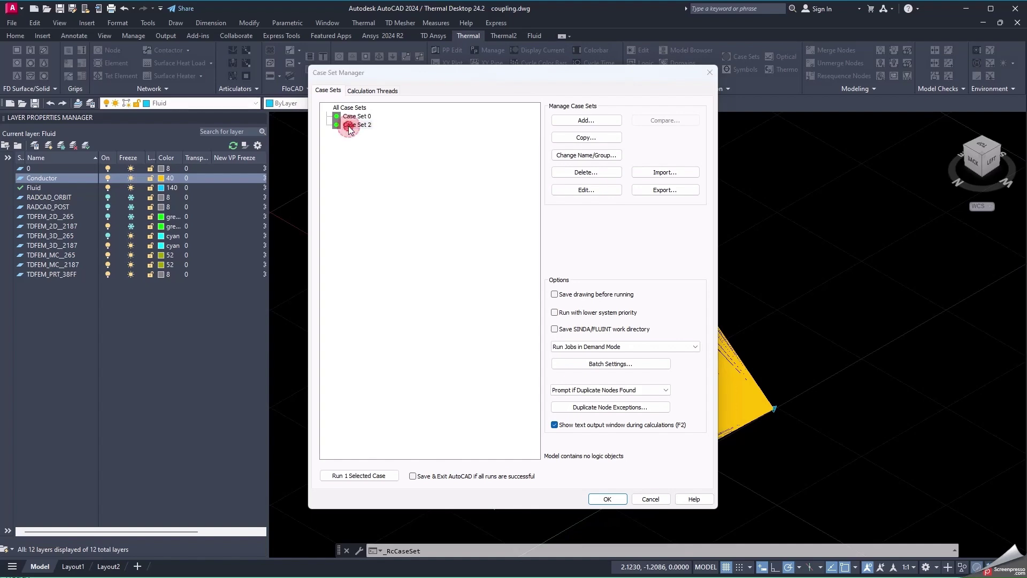
click(314, 138)
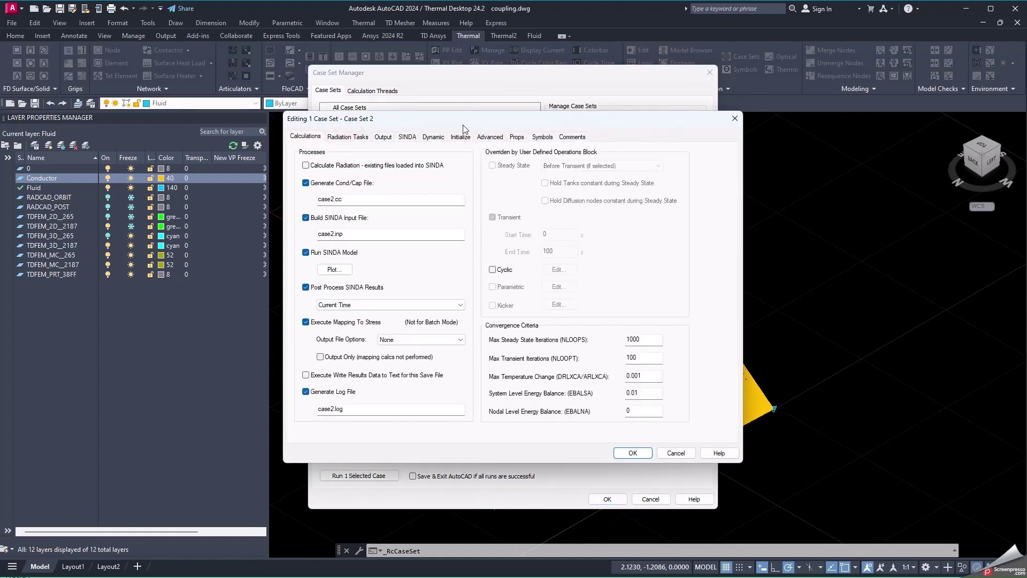
click(407, 138)
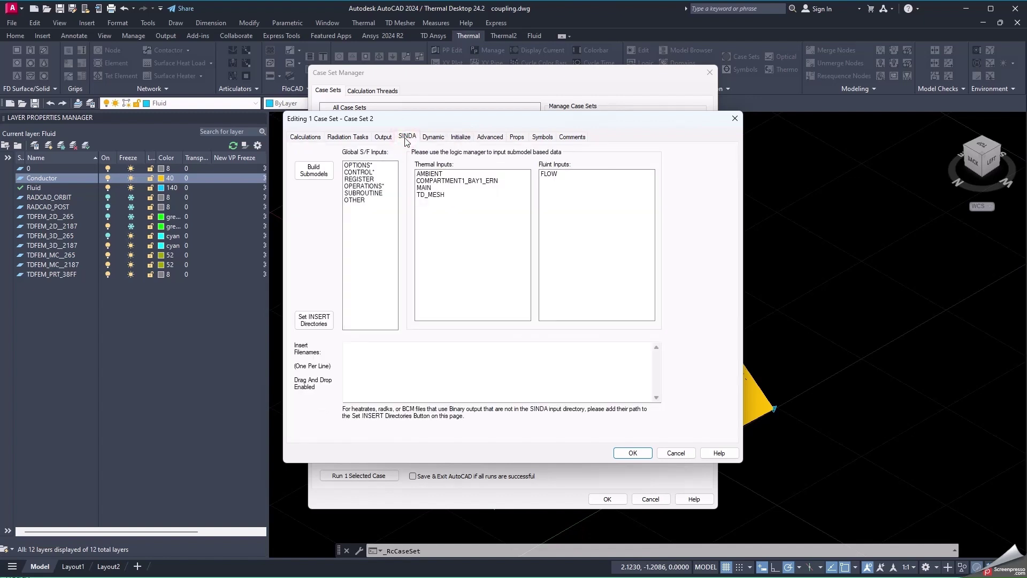
Step: Inspect the CALL OPENSF line in OPERATIONS*, then close all case set dialogs unchanged
click(361, 187)
double_click(362, 187)
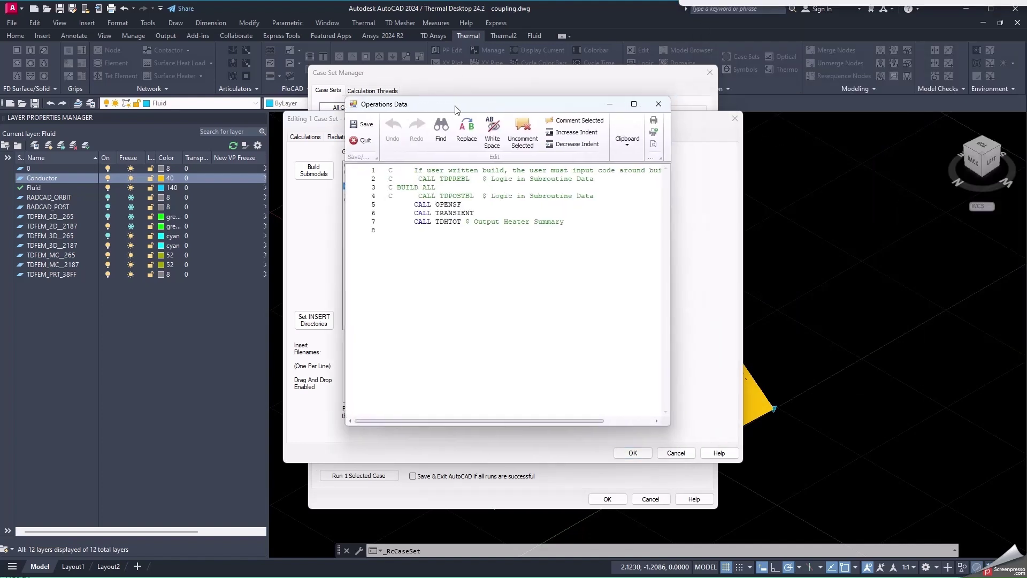
click(466, 204)
drag(466, 204, 413, 205)
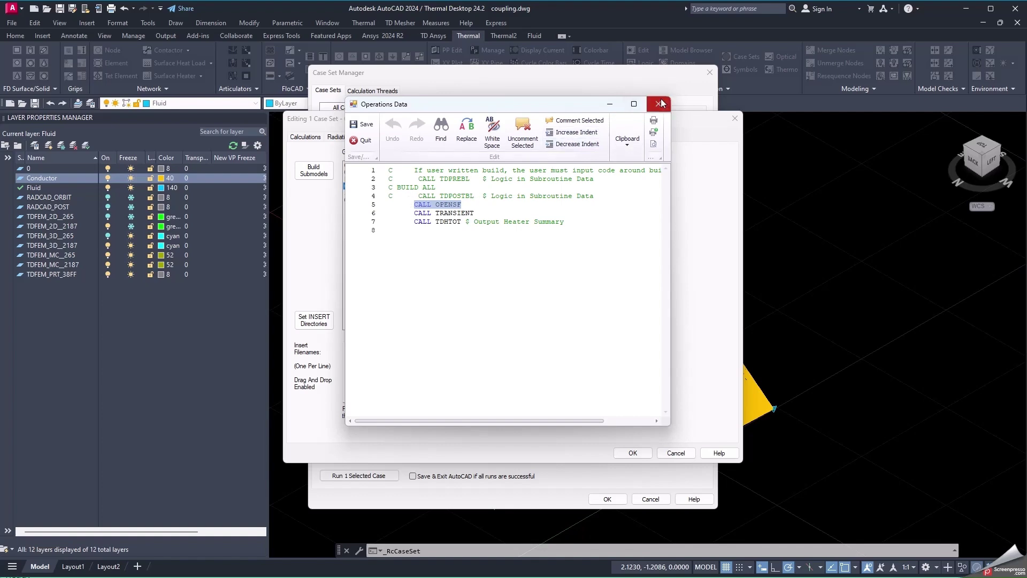
click(660, 100)
click(729, 120)
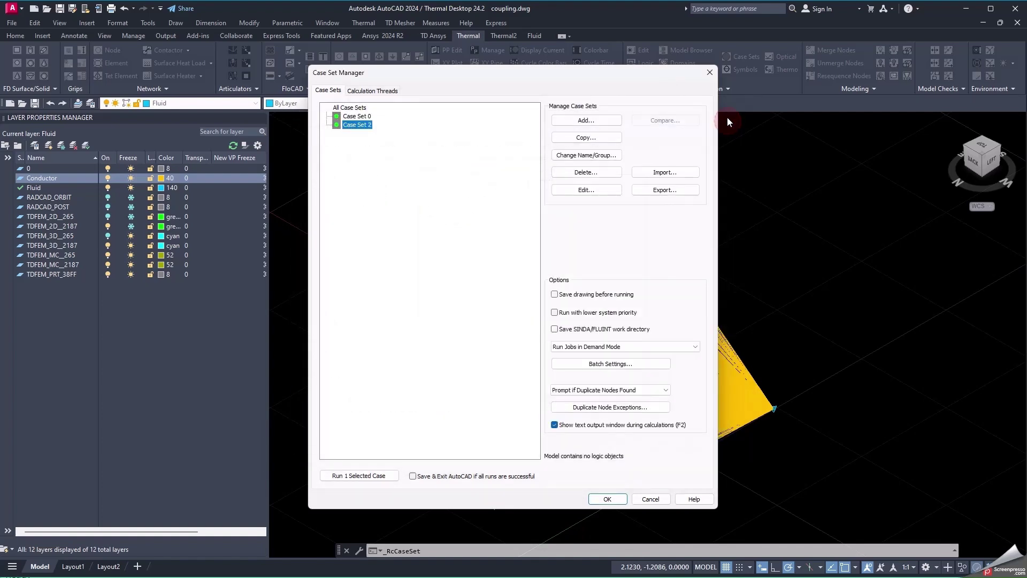
click(707, 78)
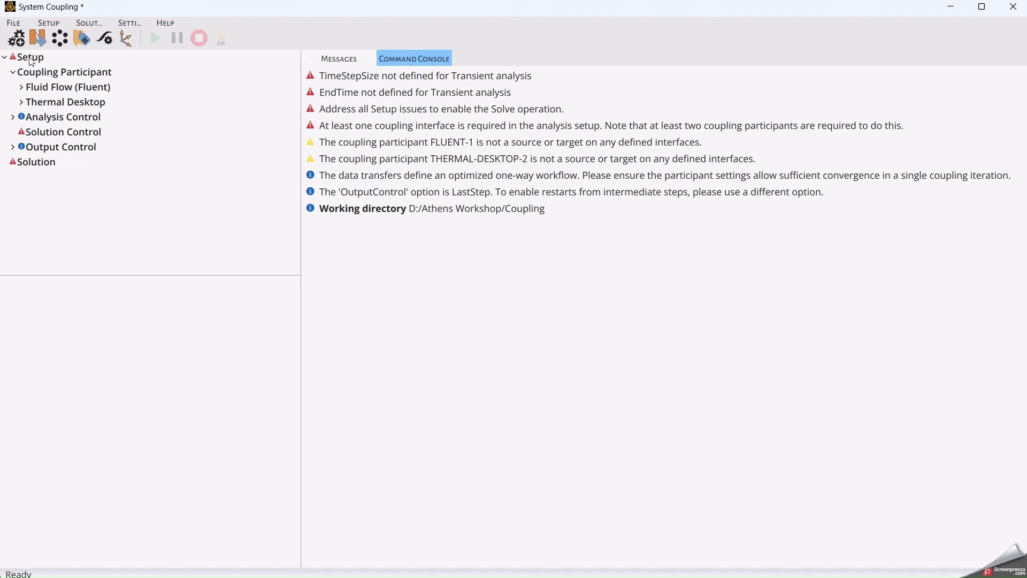
Step: Add a coupling interface with side One set to Thermal Desktop's coupling region
right_click(31, 61)
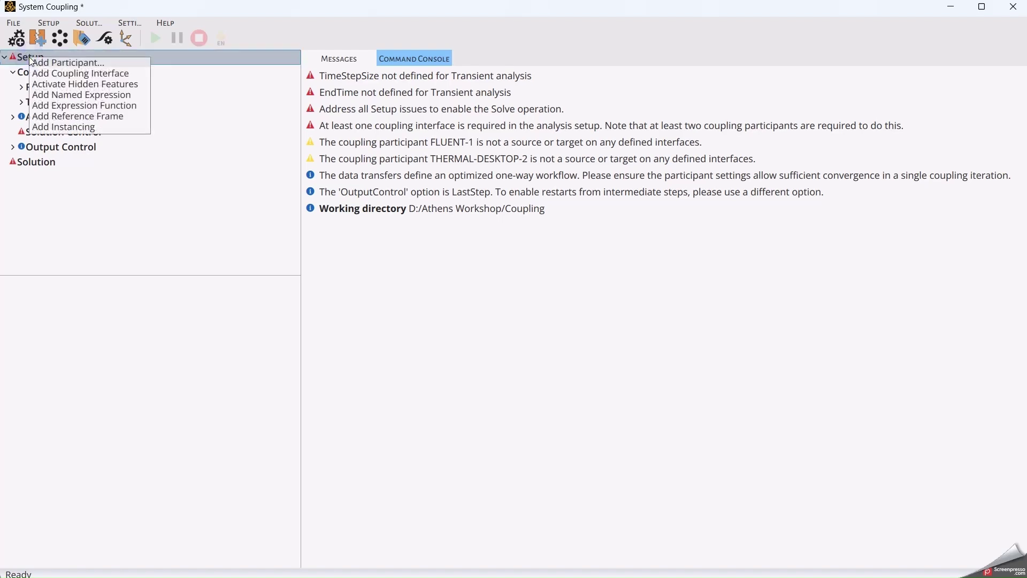
click(59, 74)
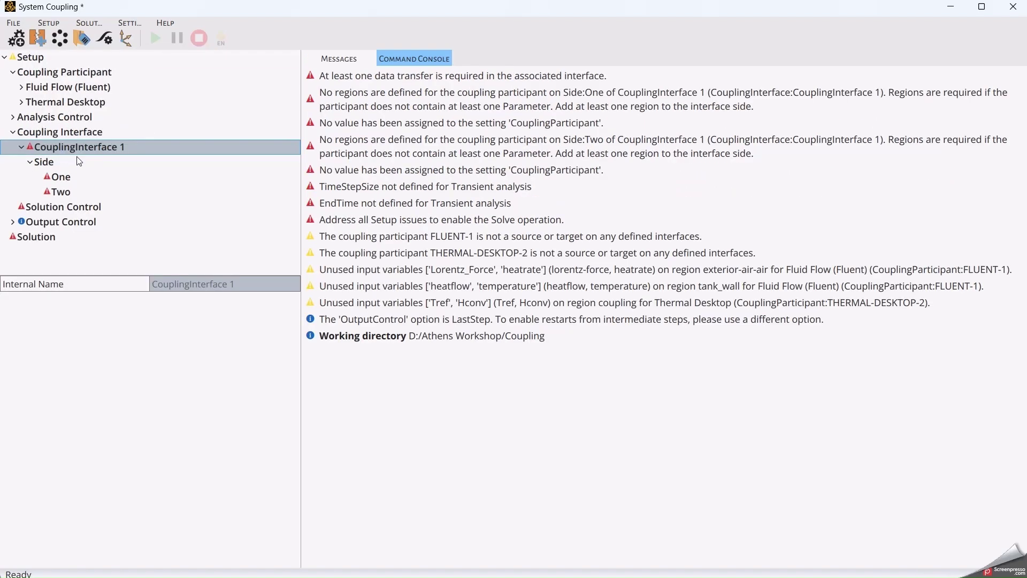
click(61, 179)
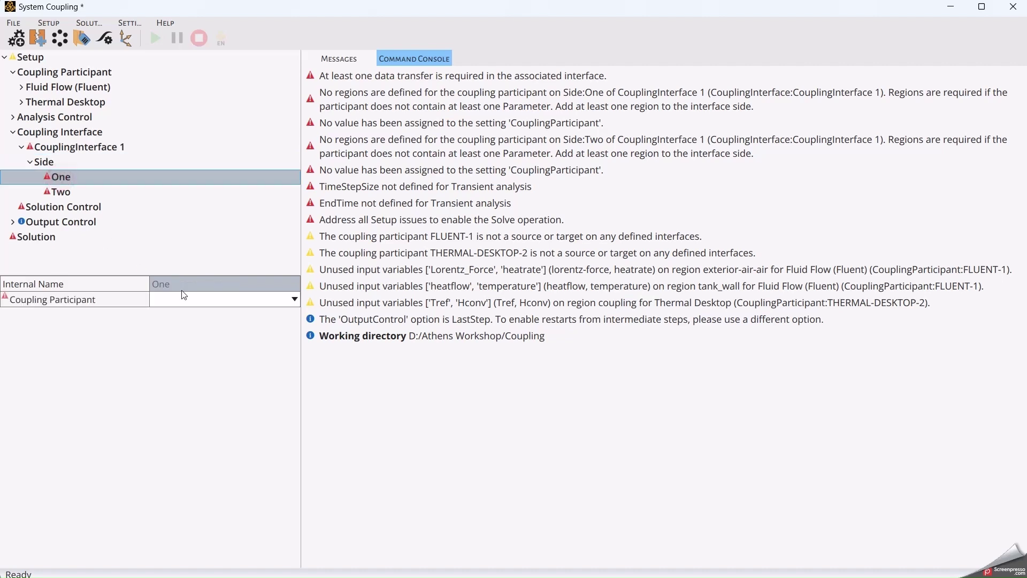
click(275, 301)
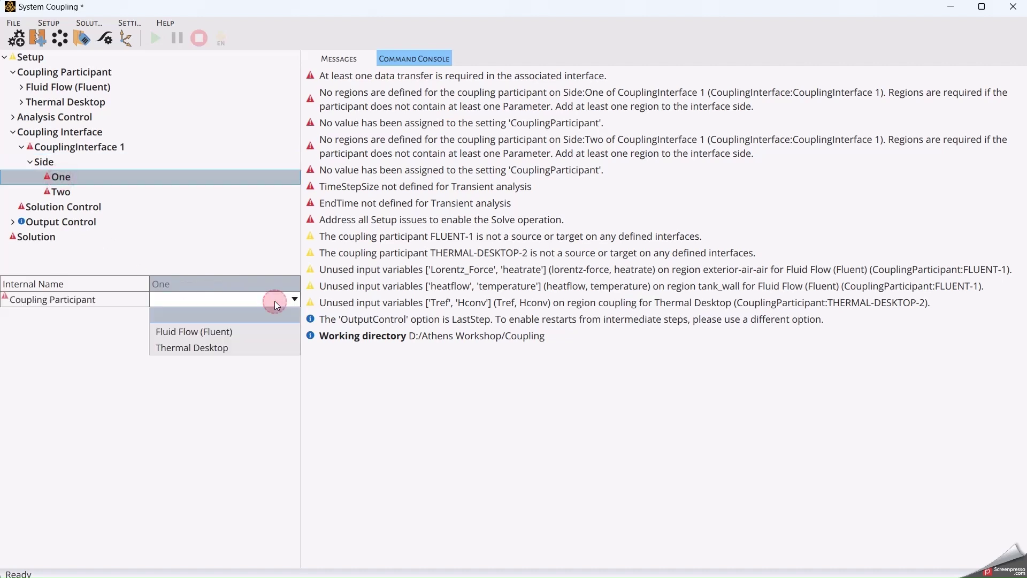
click(214, 348)
click(219, 317)
click(220, 332)
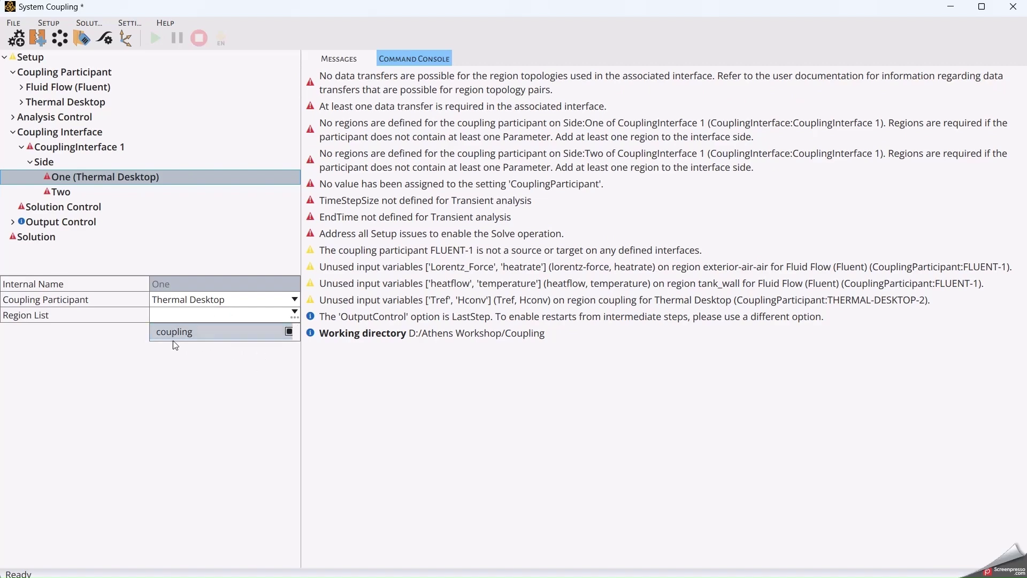
click(276, 406)
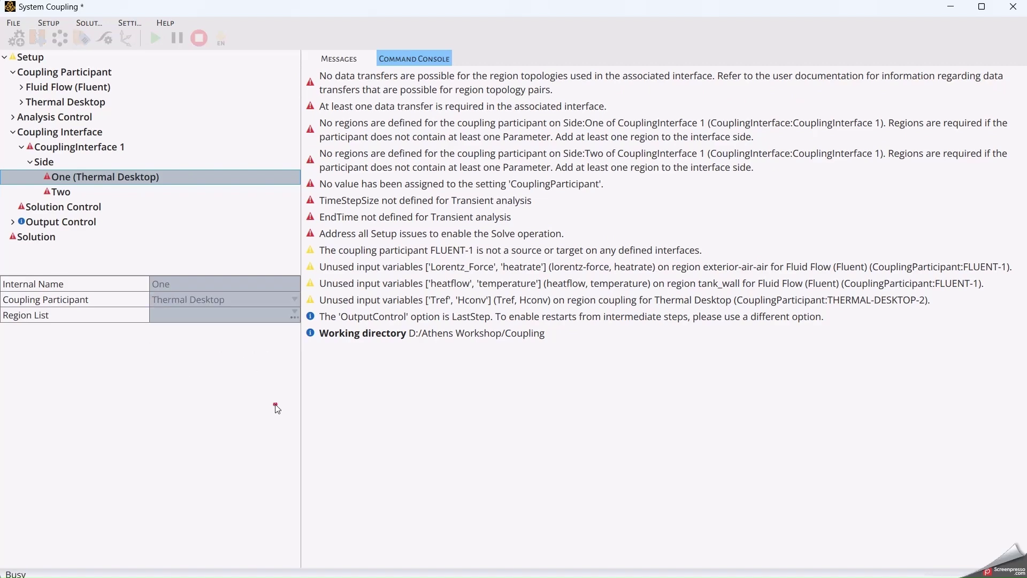
Step: Set side Two to Fluid Flow (Fluent) with the tank_wall region
click(60, 192)
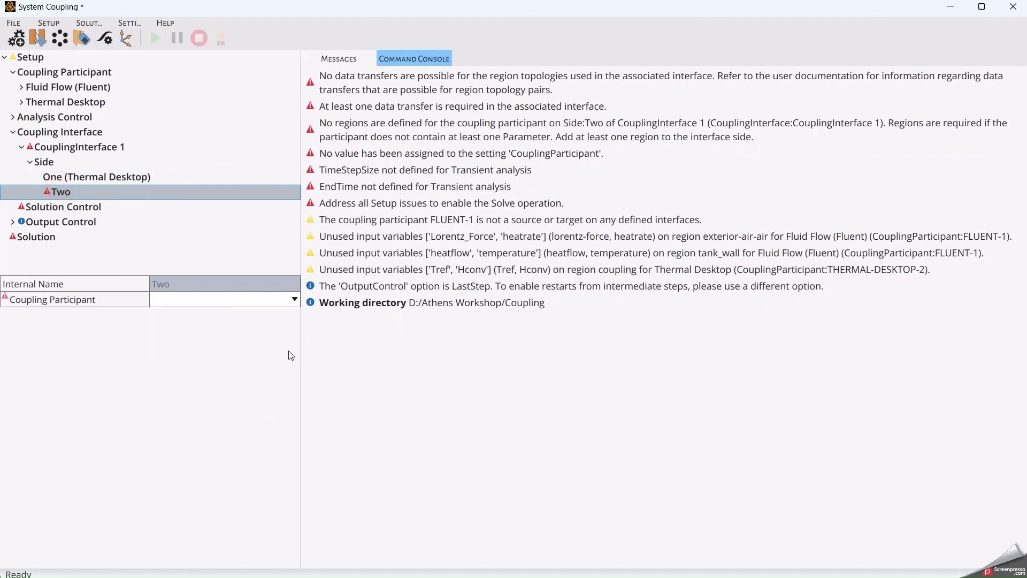
click(274, 300)
click(229, 331)
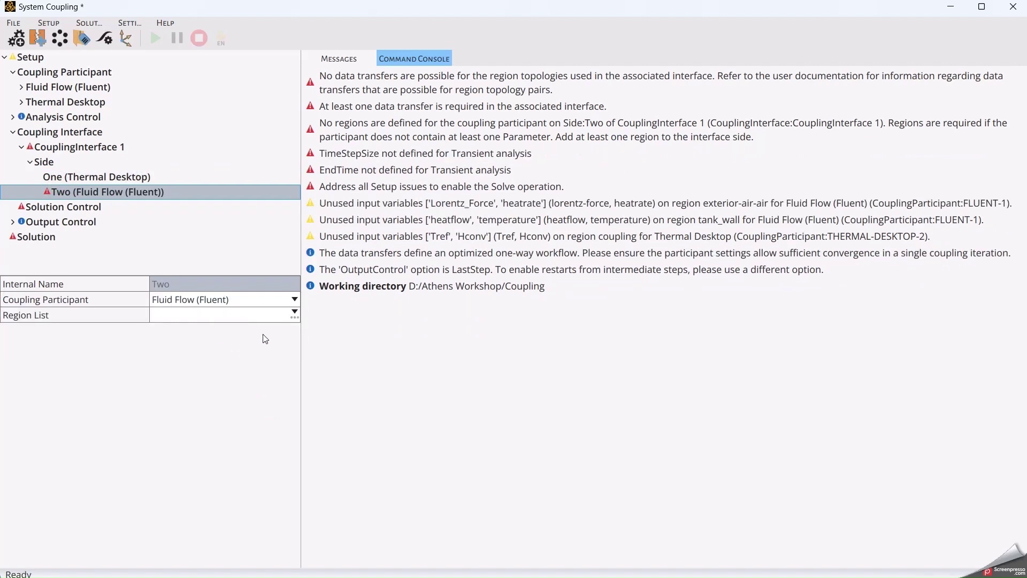
click(275, 315)
click(204, 396)
click(250, 428)
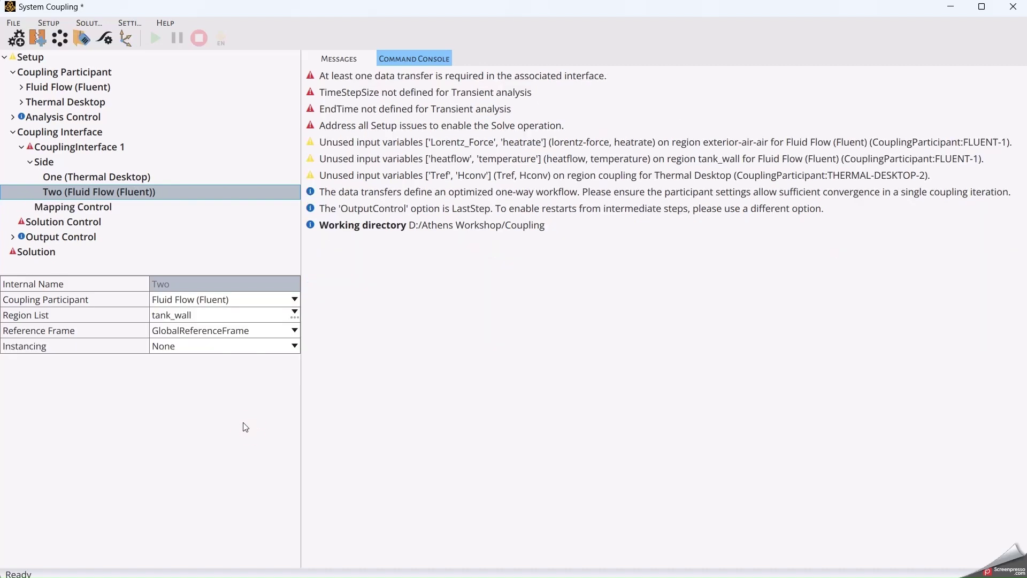
click(90, 223)
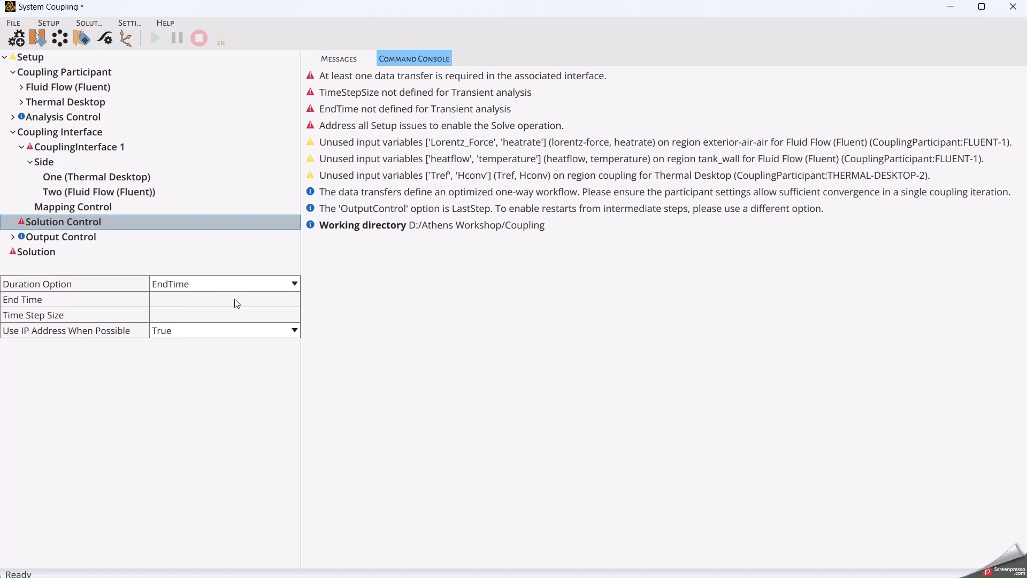
Step: Add heat-transfer-coefficient thermal transfers to CouplingInterface 1 and review Hconv, Tref and temperature
click(64, 147)
right_click(65, 146)
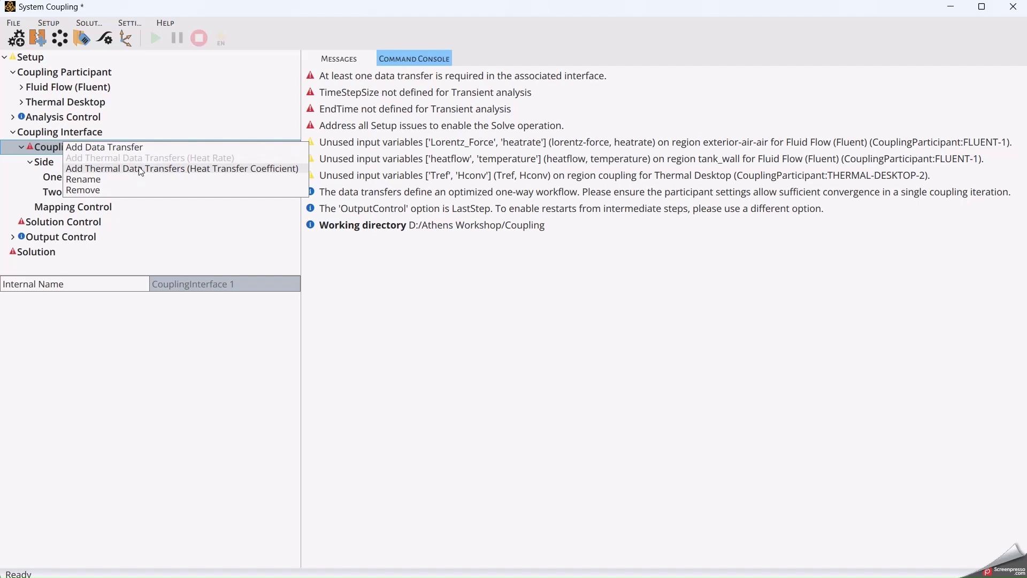
click(164, 169)
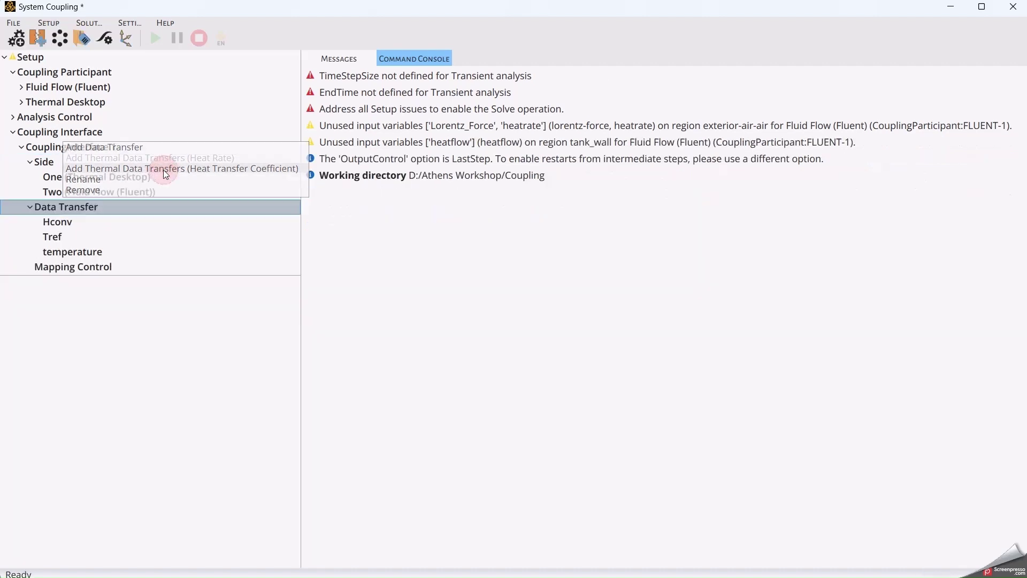
click(56, 222)
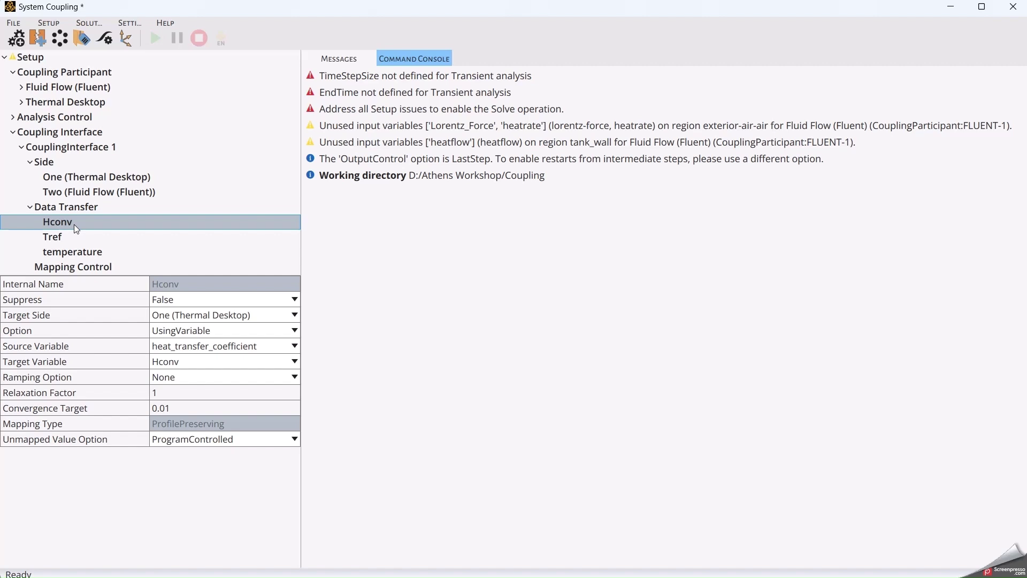
click(60, 235)
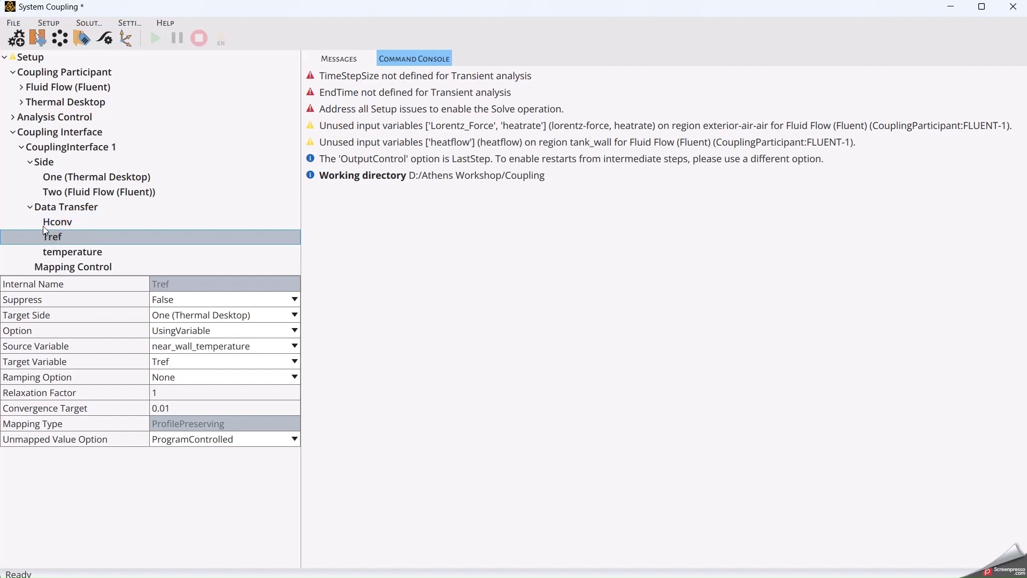
click(97, 253)
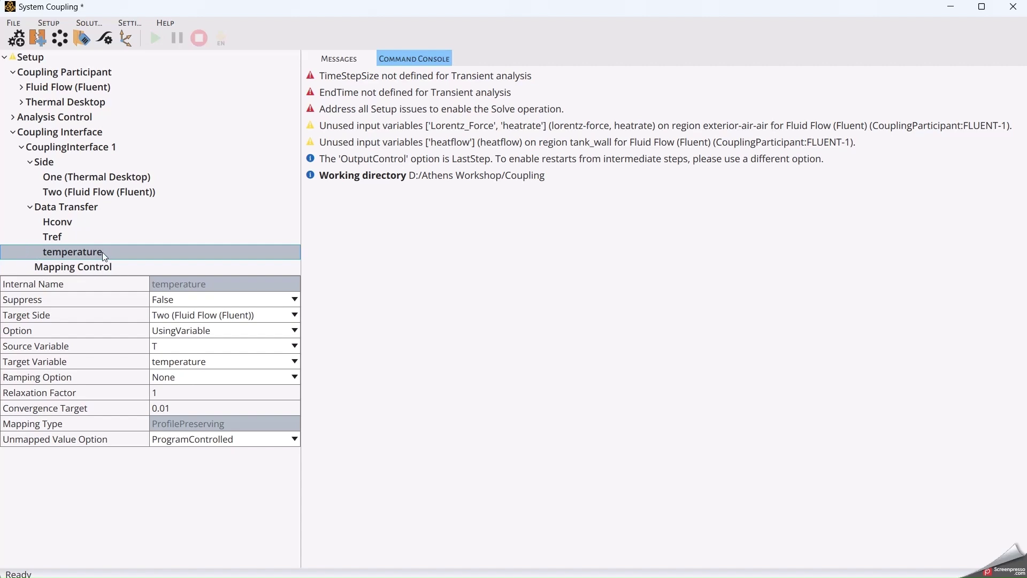
scroll(136, 228, down, 3)
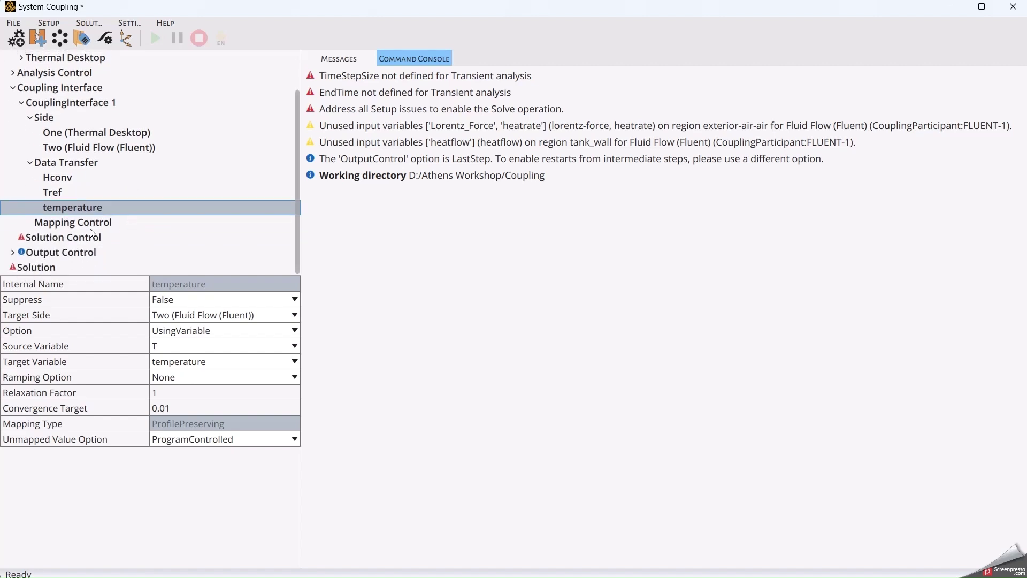
click(75, 237)
Step: Enter End Time 100, Time Step Size 1 and Maximum Iterations 1 (was 5)
click(193, 304)
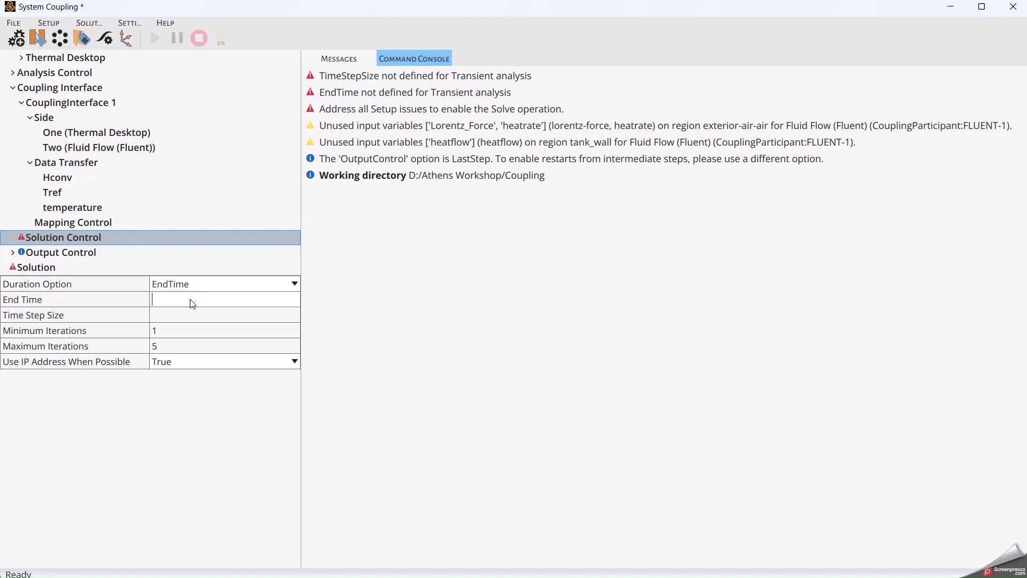
text(100)
click(177, 317)
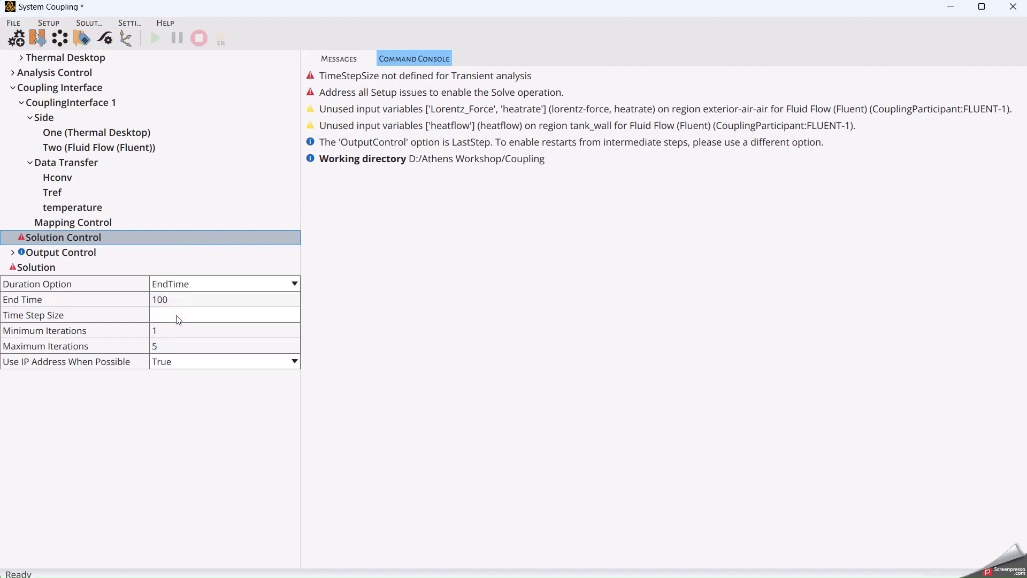
click(167, 347)
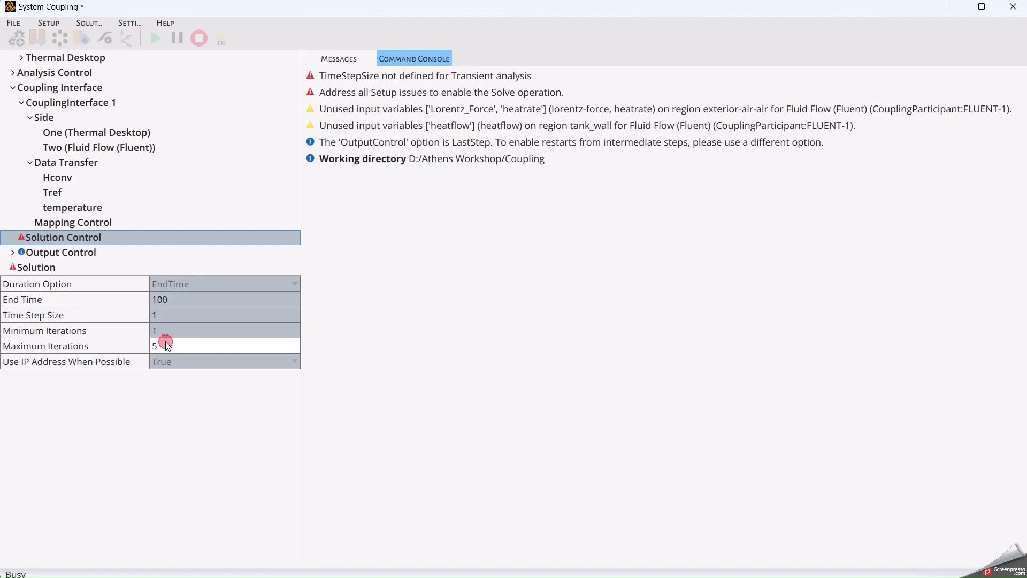
double_click(165, 346)
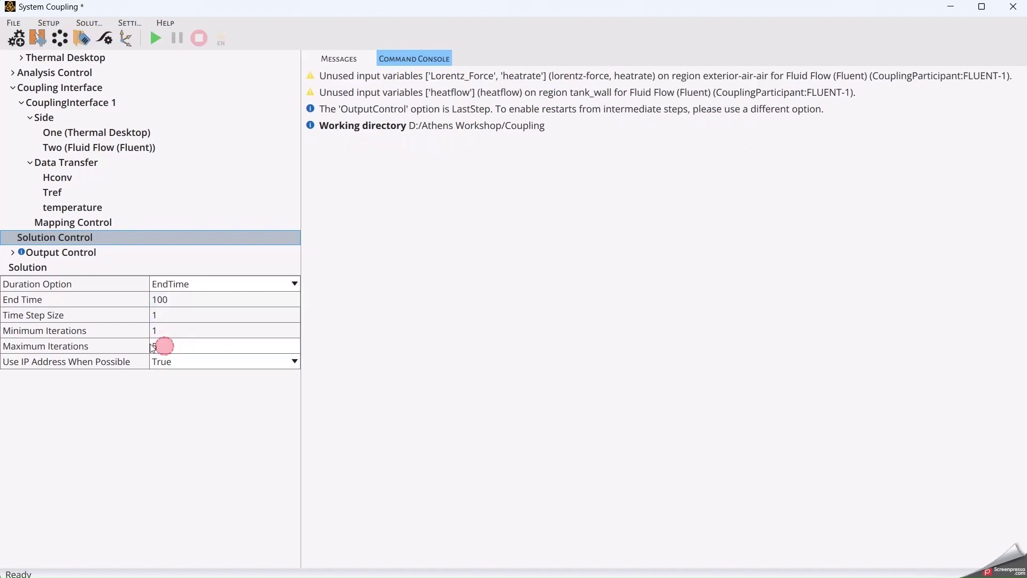
text(1)
click(192, 388)
scroll(148, 86, up, 3)
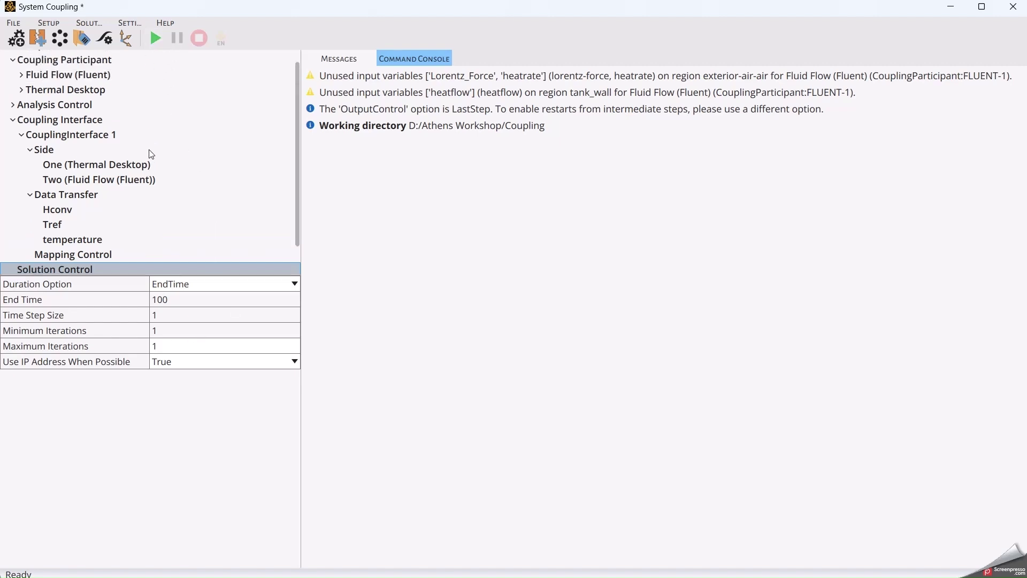
scroll(151, 151, down, 3)
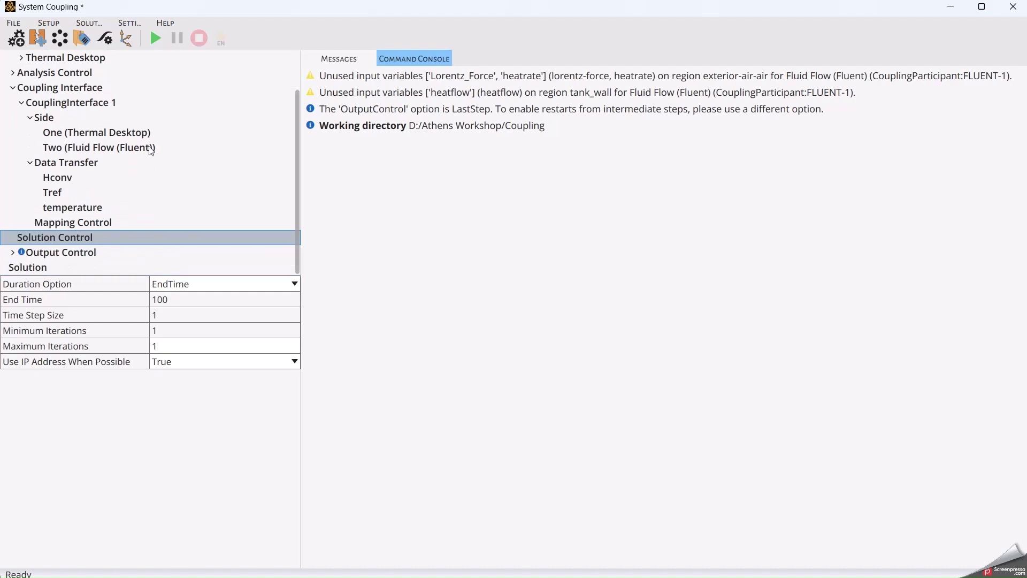
Step: Start the coupled solve and check Thermal Desktop while the participants connect
click(161, 39)
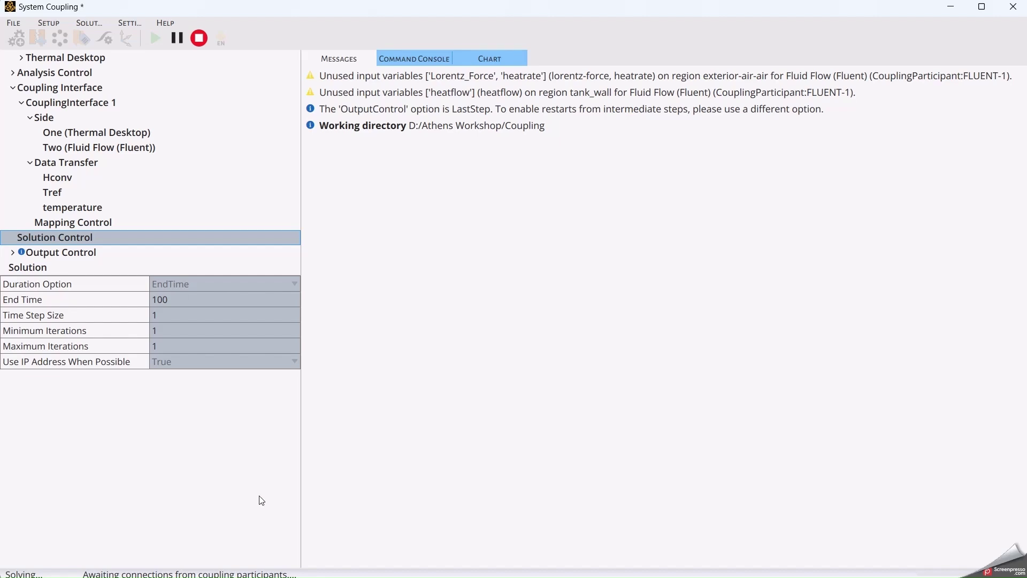
key(alt+Tab)
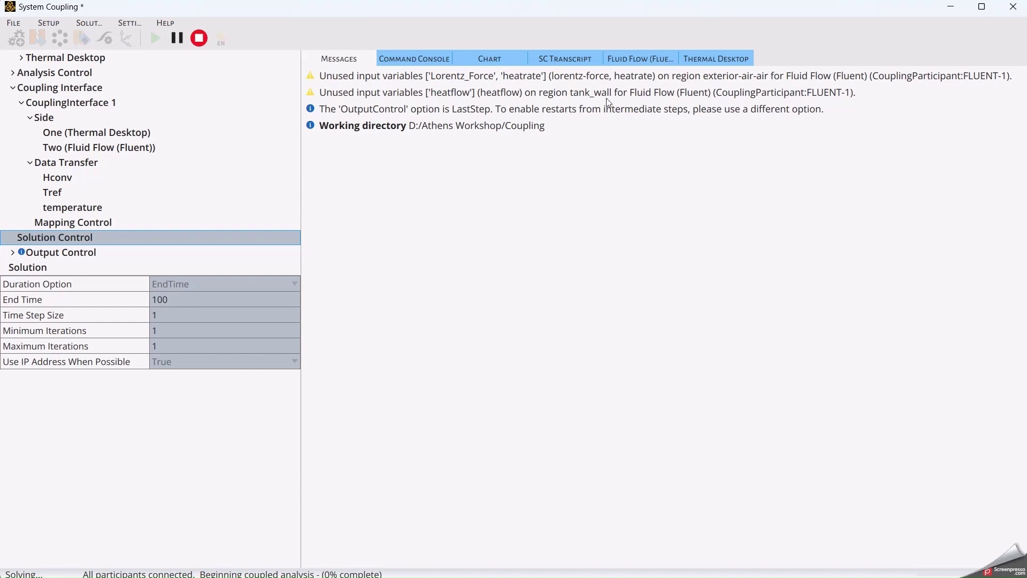
Step: Monitor the run via the console, transcript, Fluid Flow and Thermal Desktop outputs, and convergence charts
click(407, 58)
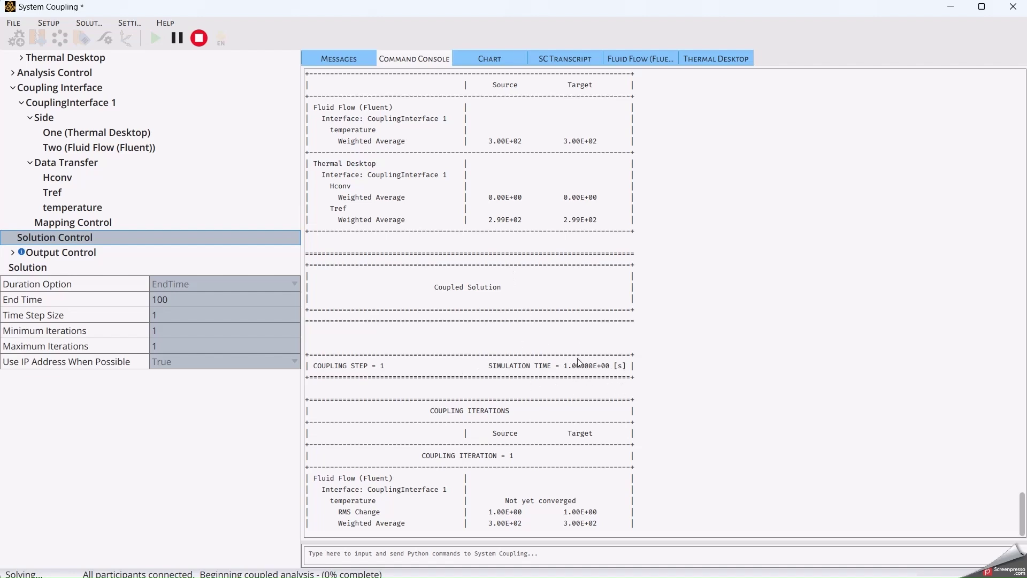
click(488, 60)
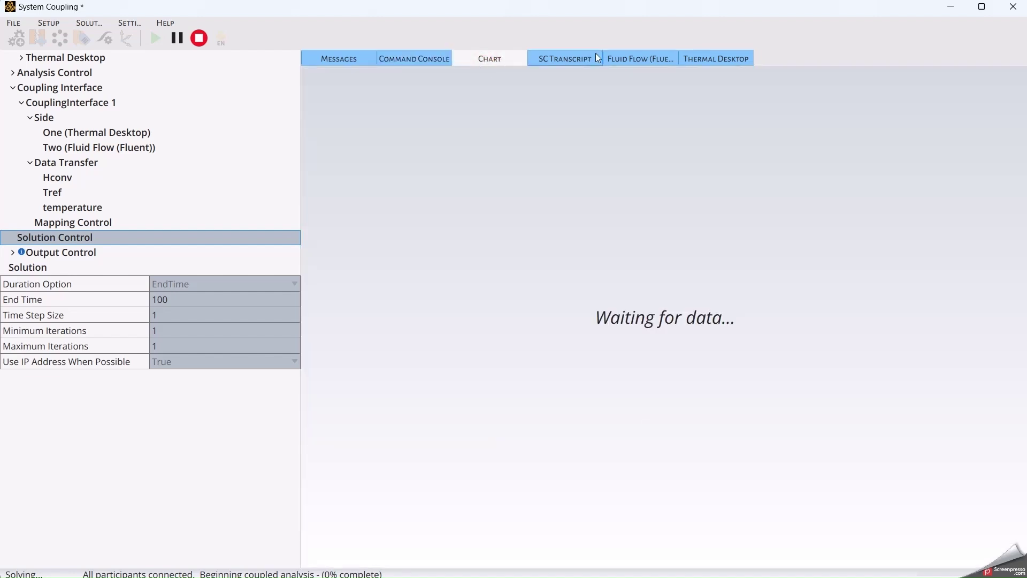
click(573, 57)
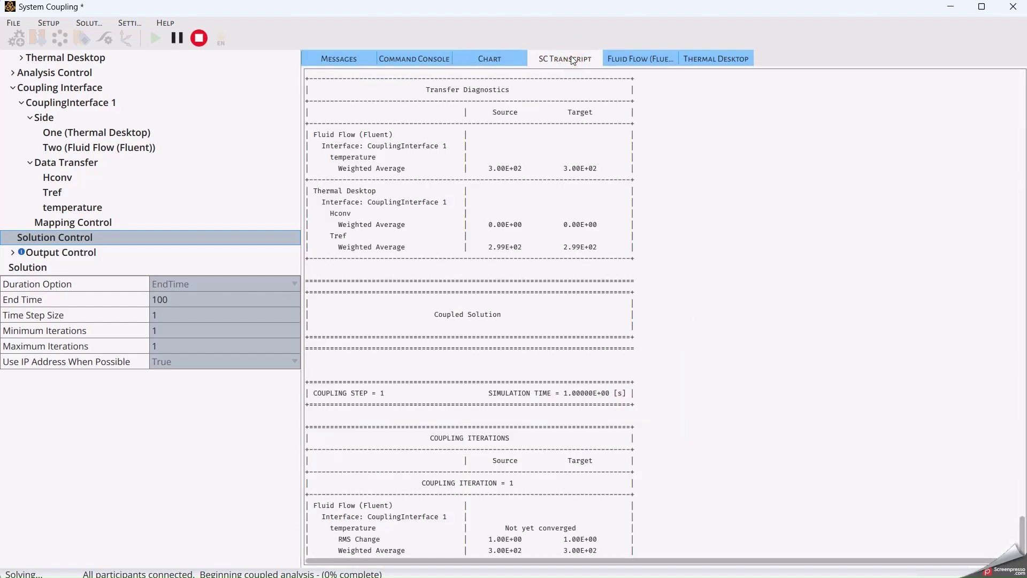
click(631, 60)
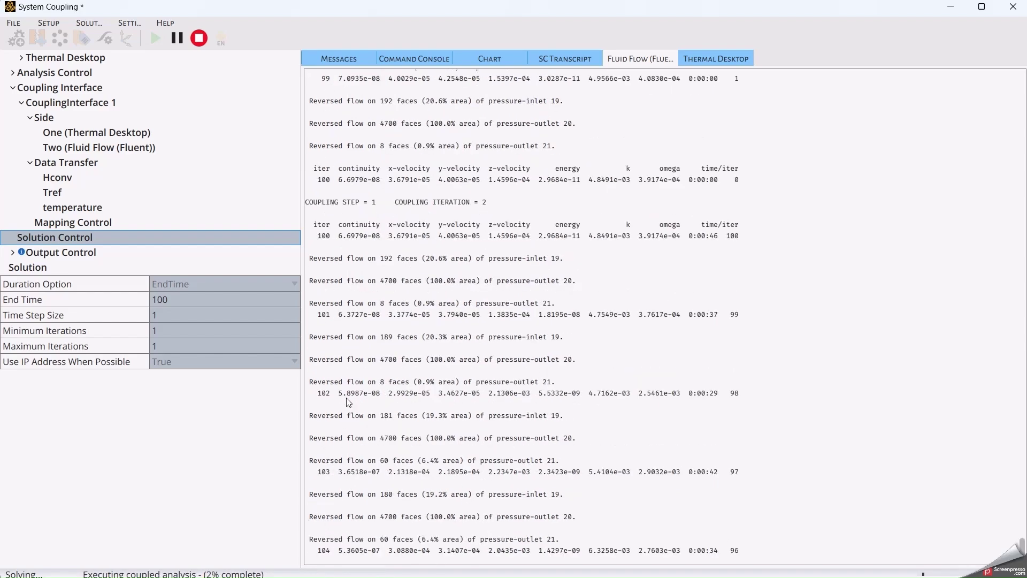
click(707, 58)
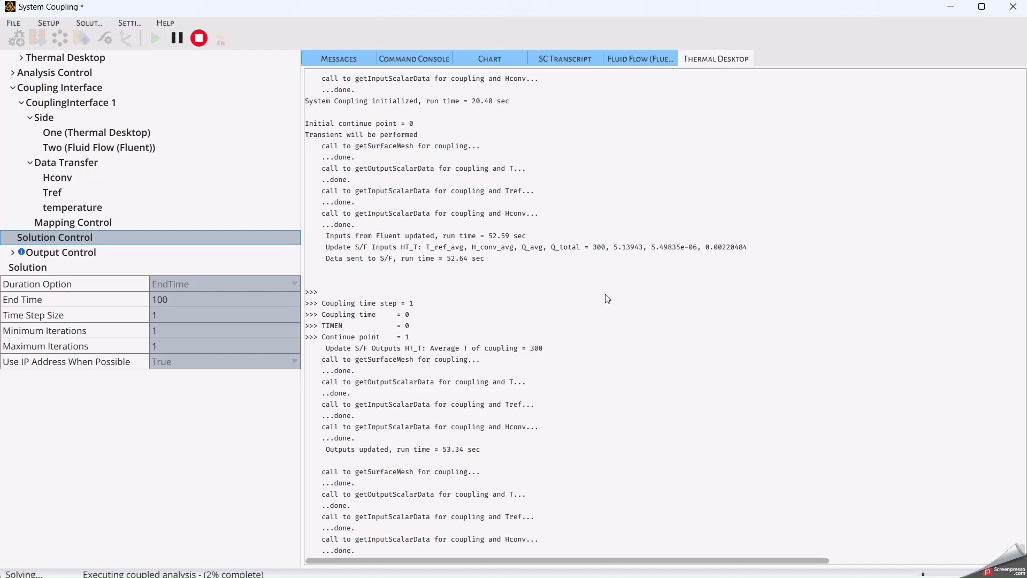
click(424, 60)
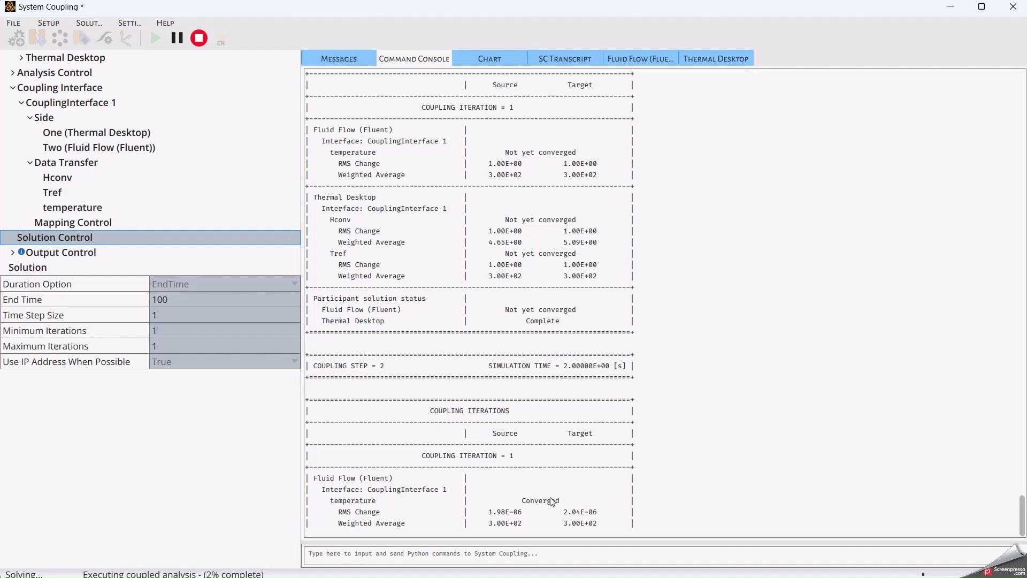
click(338, 58)
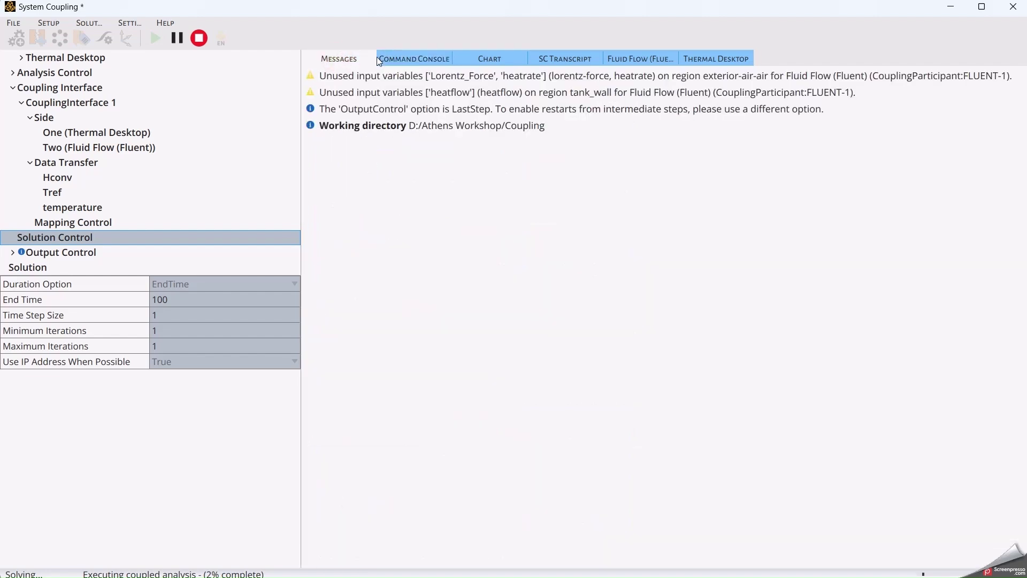
click(476, 59)
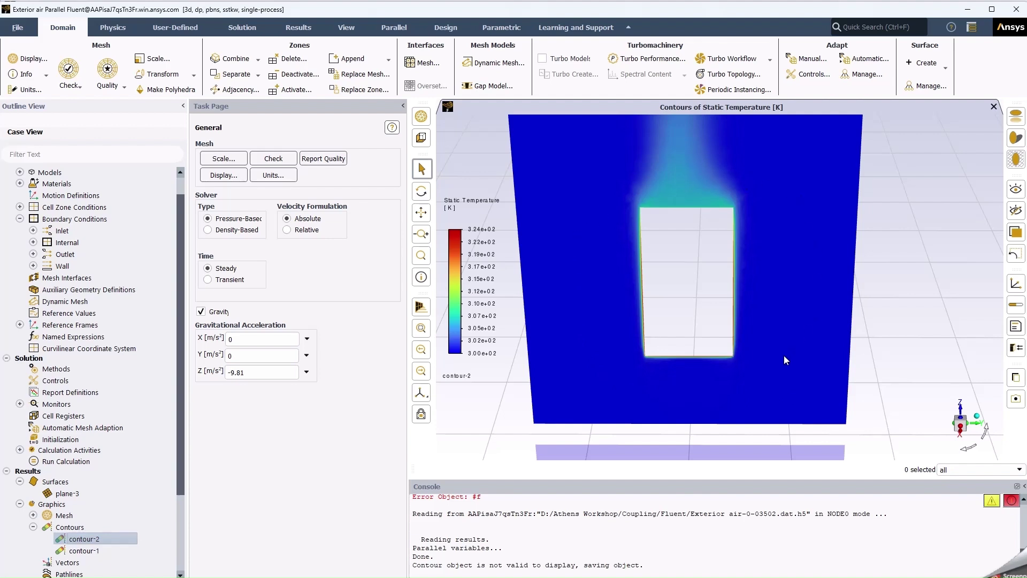
Step: Display the contour-1 surface heat transfer coefficient contours on the tank wall in Fluent
double_click(68, 552)
click(219, 478)
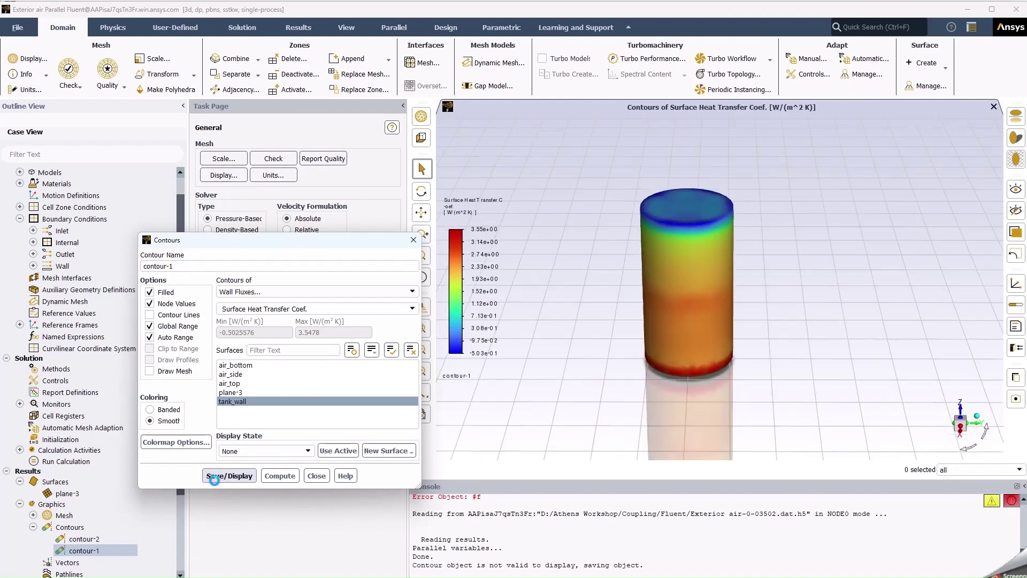
click(413, 239)
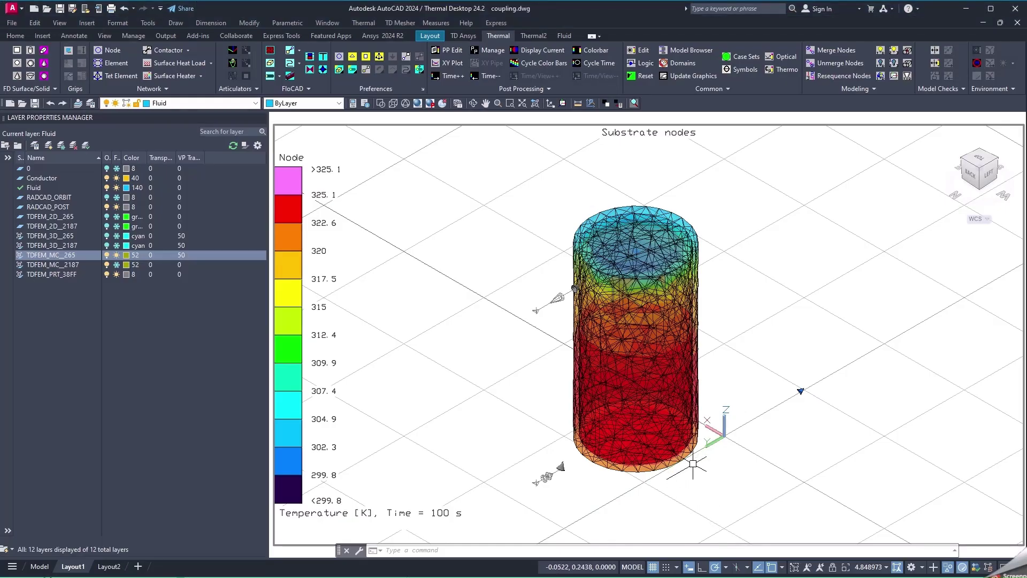
Step: Redraw substrate node temperatures and cycle them from 0 to 100 s in 5-s increments
click(450, 50)
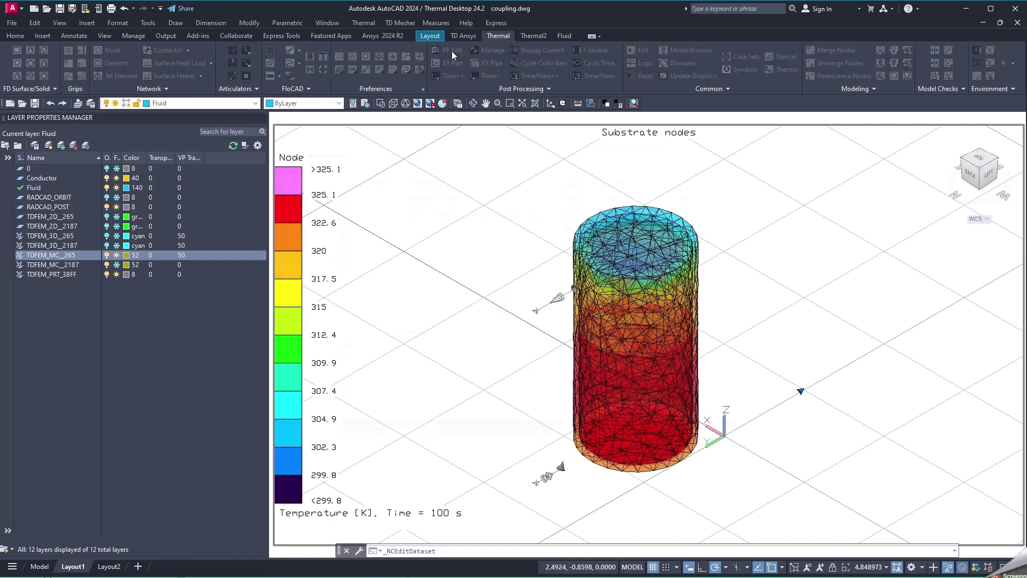
scroll(335, 316, up, 11)
scroll(334, 303, up, 11)
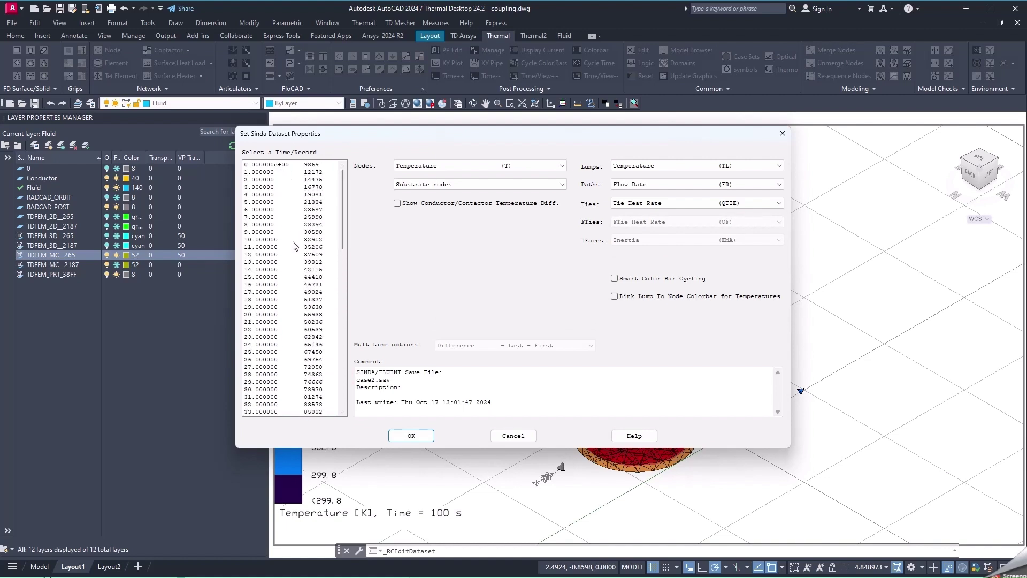
click(409, 435)
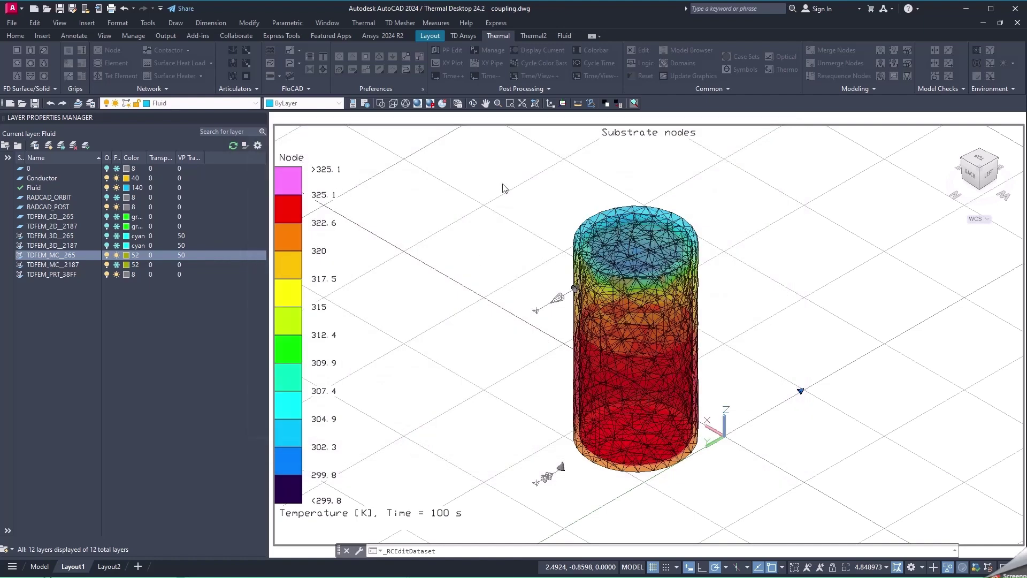
click(592, 63)
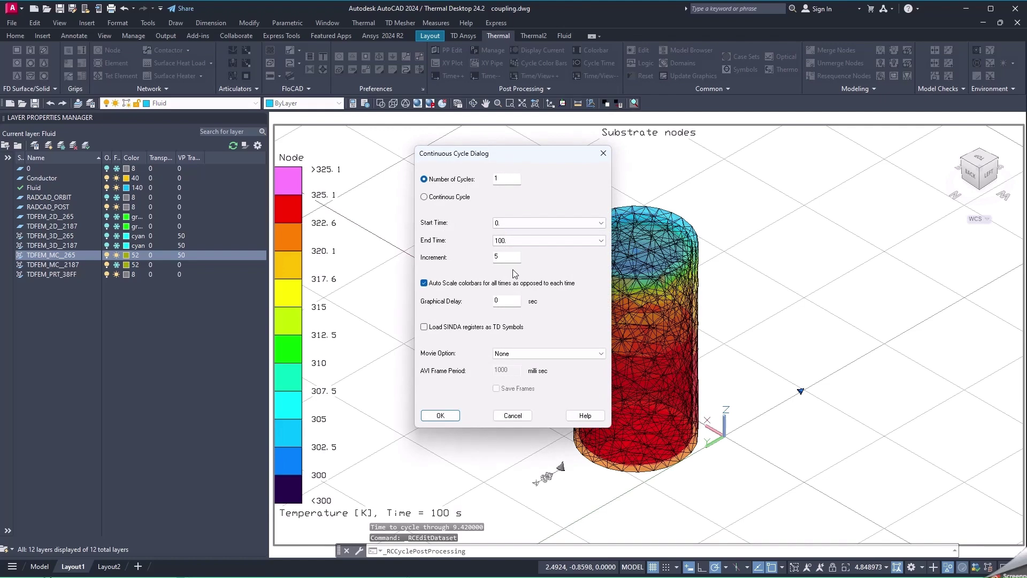
click(445, 416)
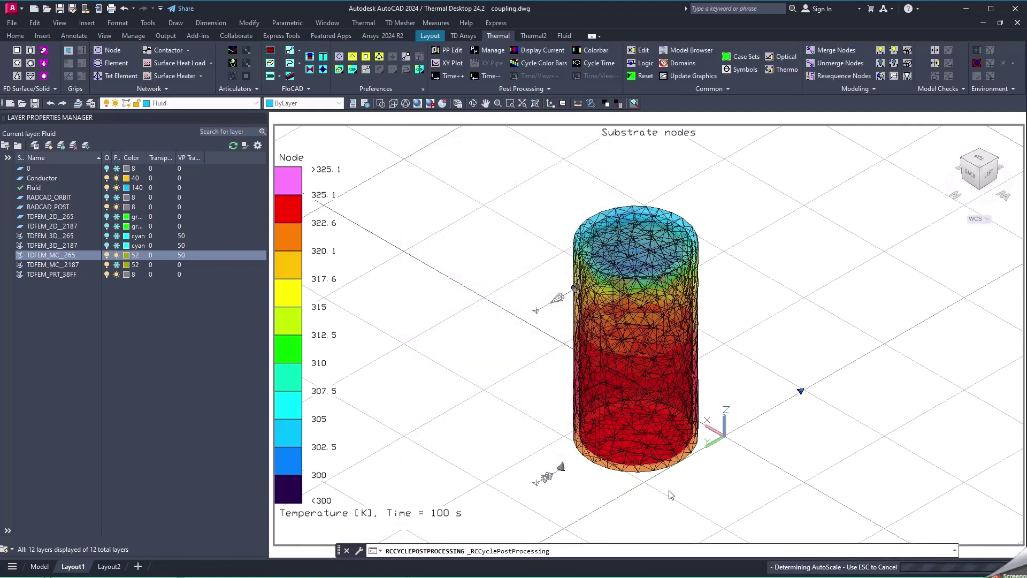